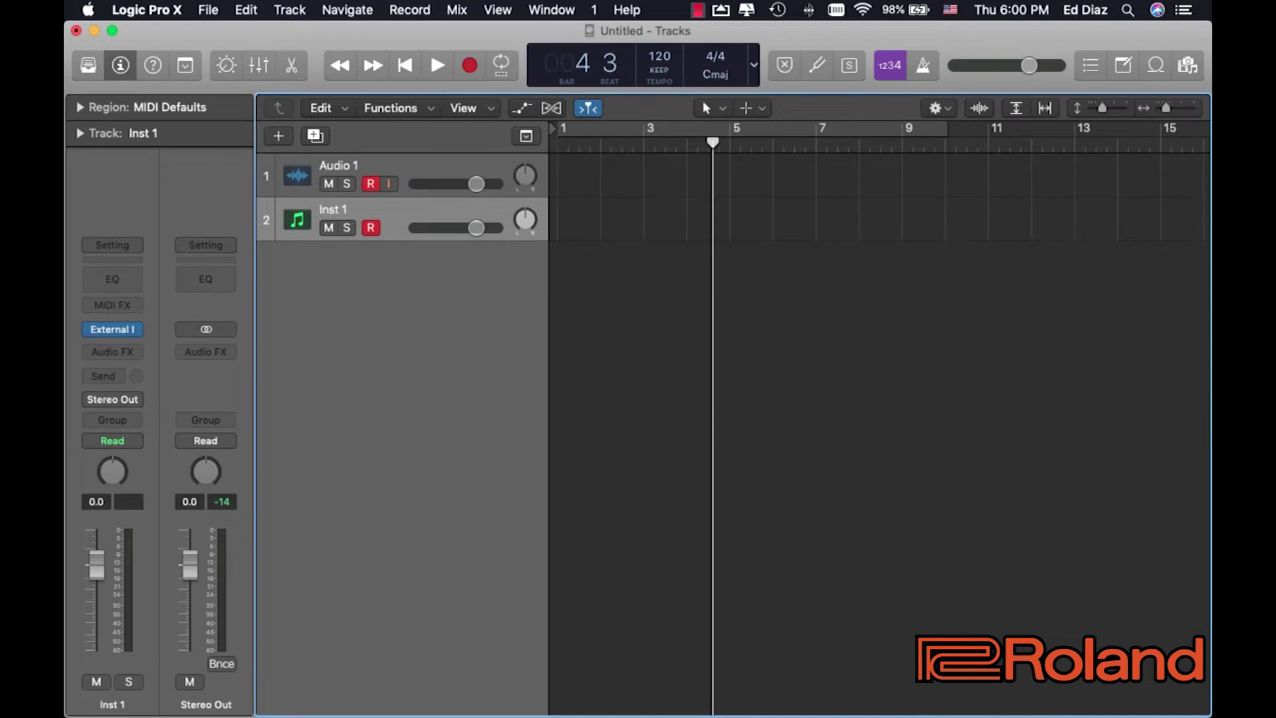
Select the Audio 1 and Inst 1 tracks in turn and inspect Inst 1's External Instrument plug-in routing
left_click(339, 174)
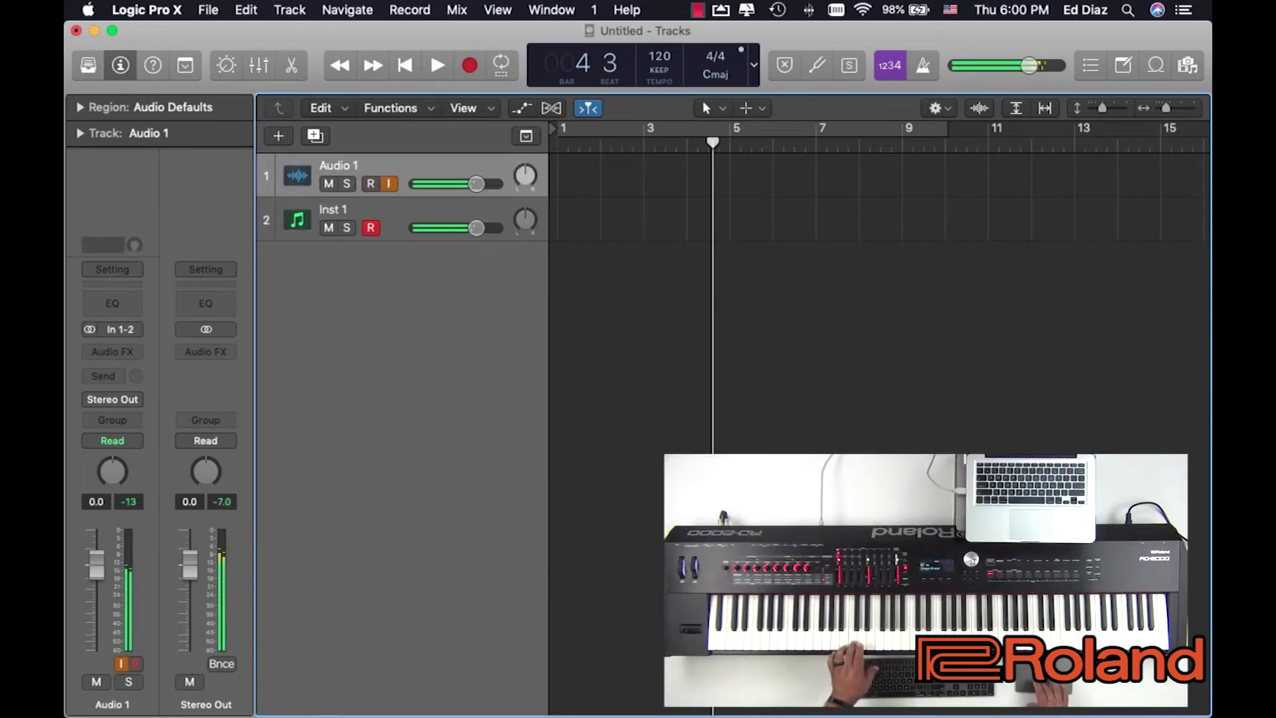
left_click(339, 218)
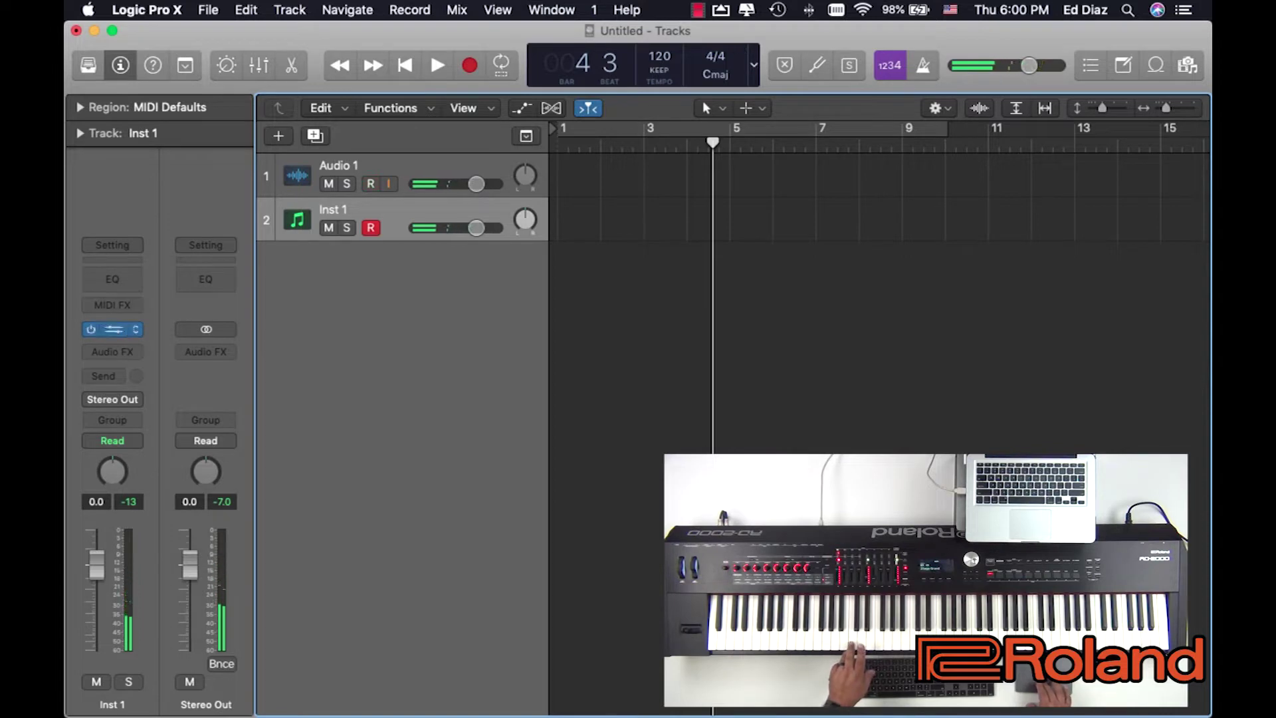
left_click(135, 329)
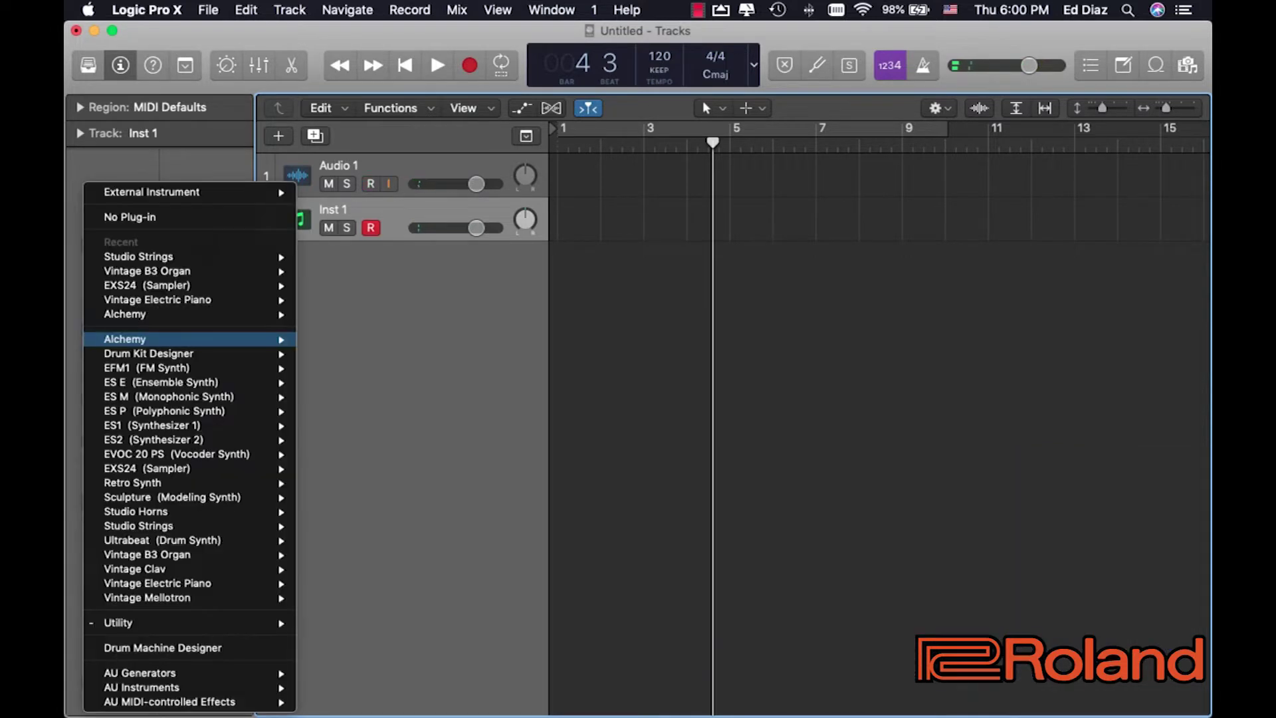
left_click(127, 191)
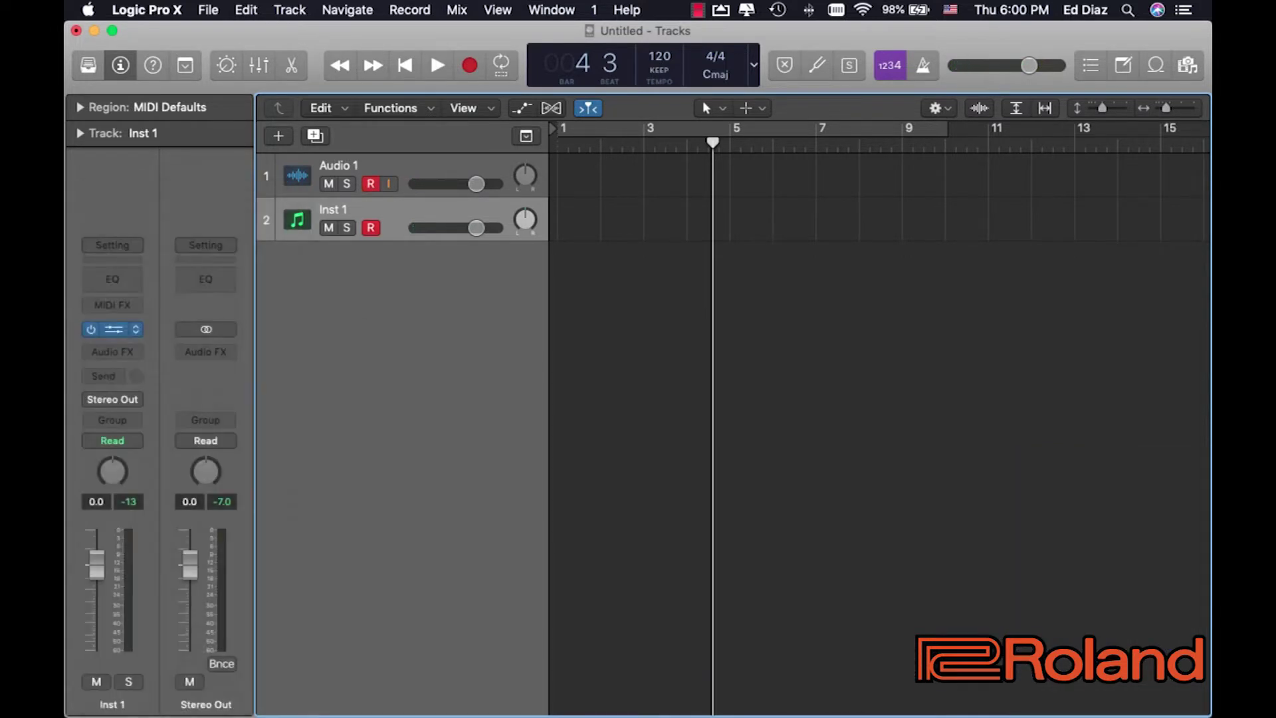
left_click(113, 329)
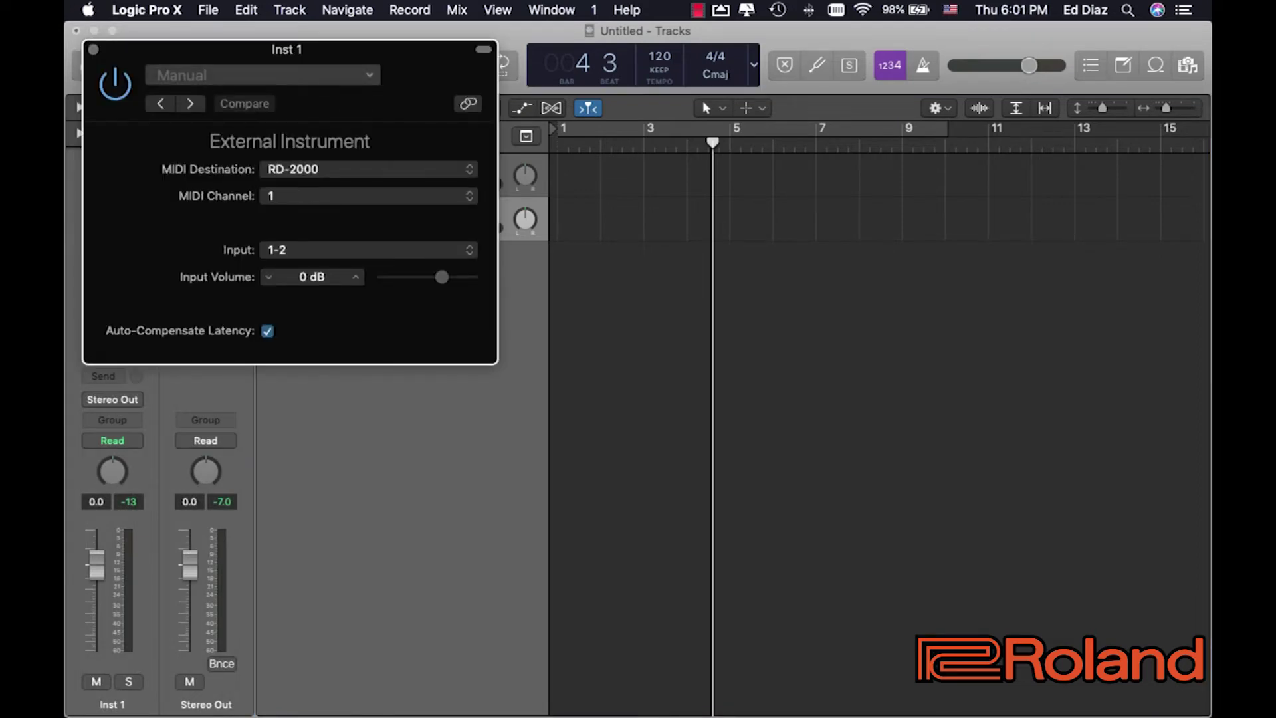
left_click(93, 50)
Turn off the count-in and record the keyboard performance on Audio 1 and Inst 1 simultaneously from bar 1
left_click(642, 165)
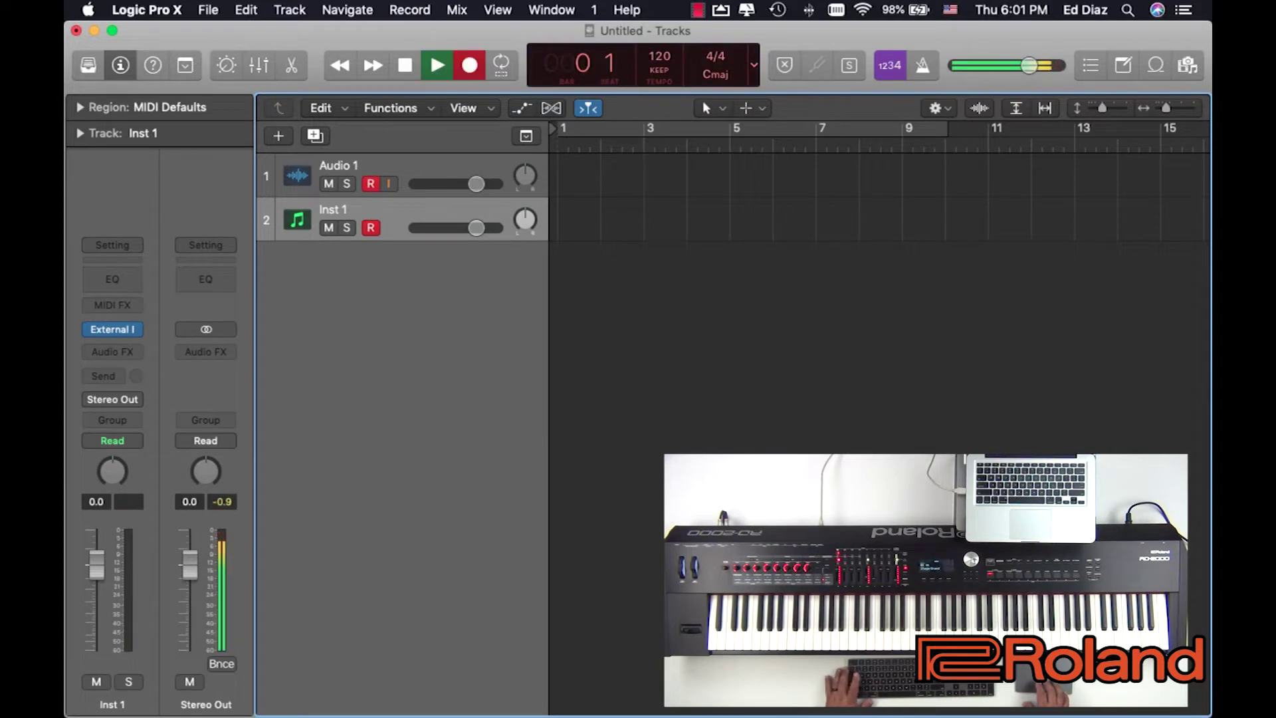
key("space")
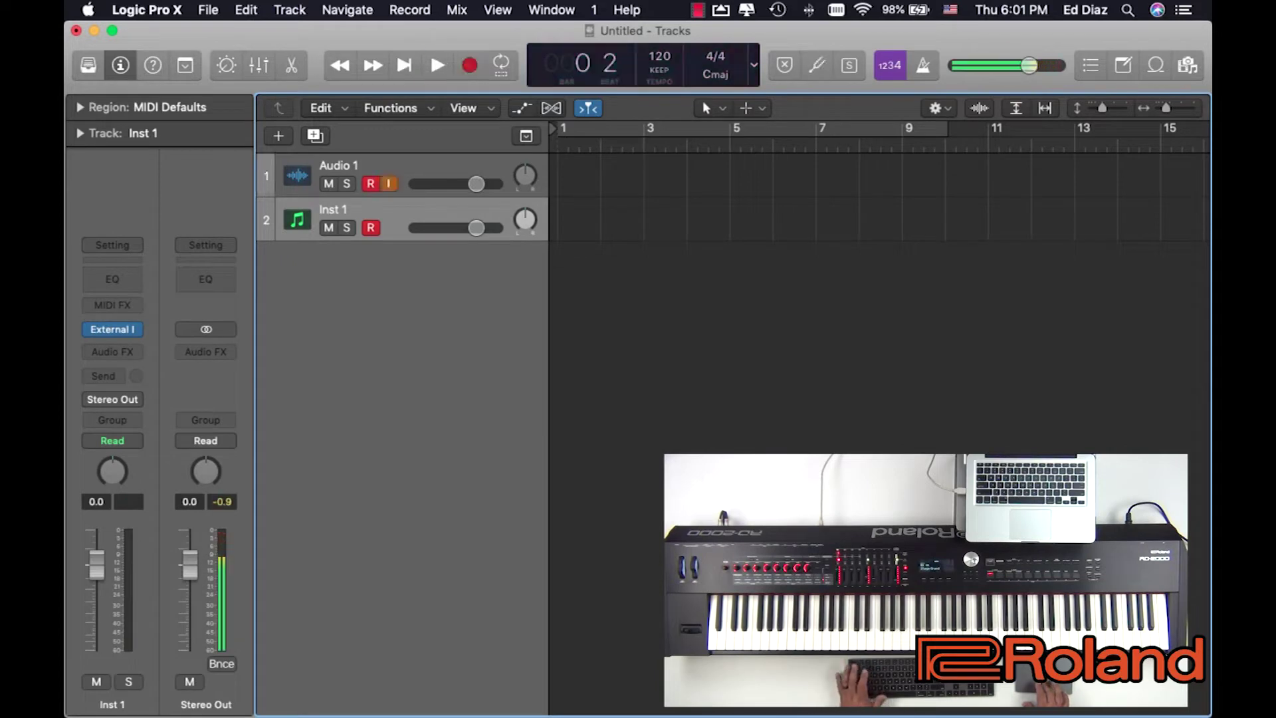
key("shift+k")
key("Return")
key("r")
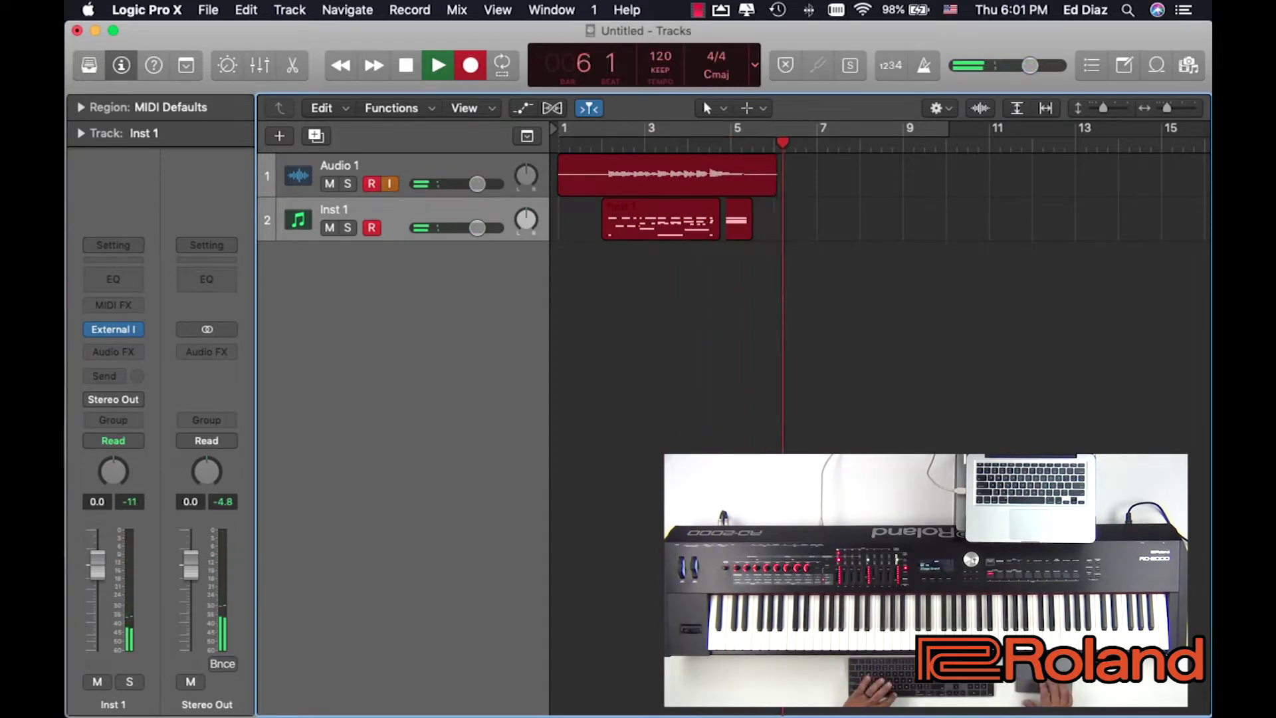
key("space")
Play back both recorded takes, mute Audio 1, and play the Inst 1 MIDI region alone from bar 2
left_click(596, 166)
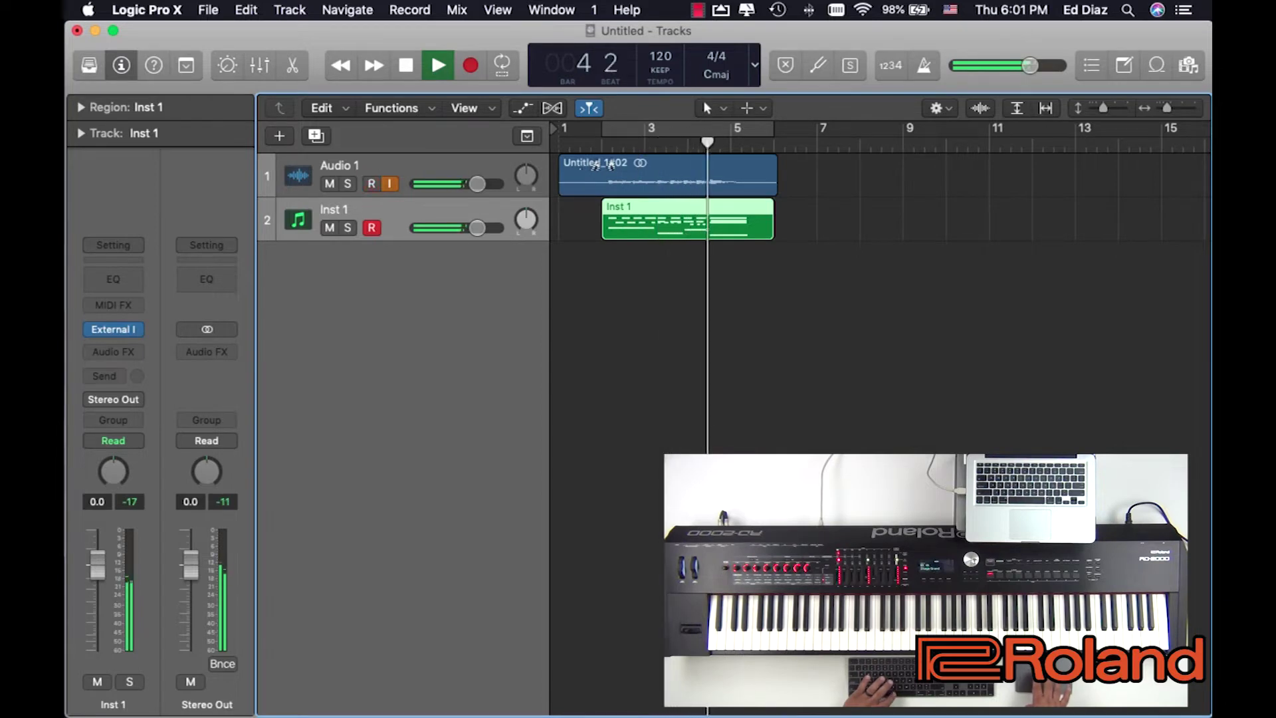
key("space")
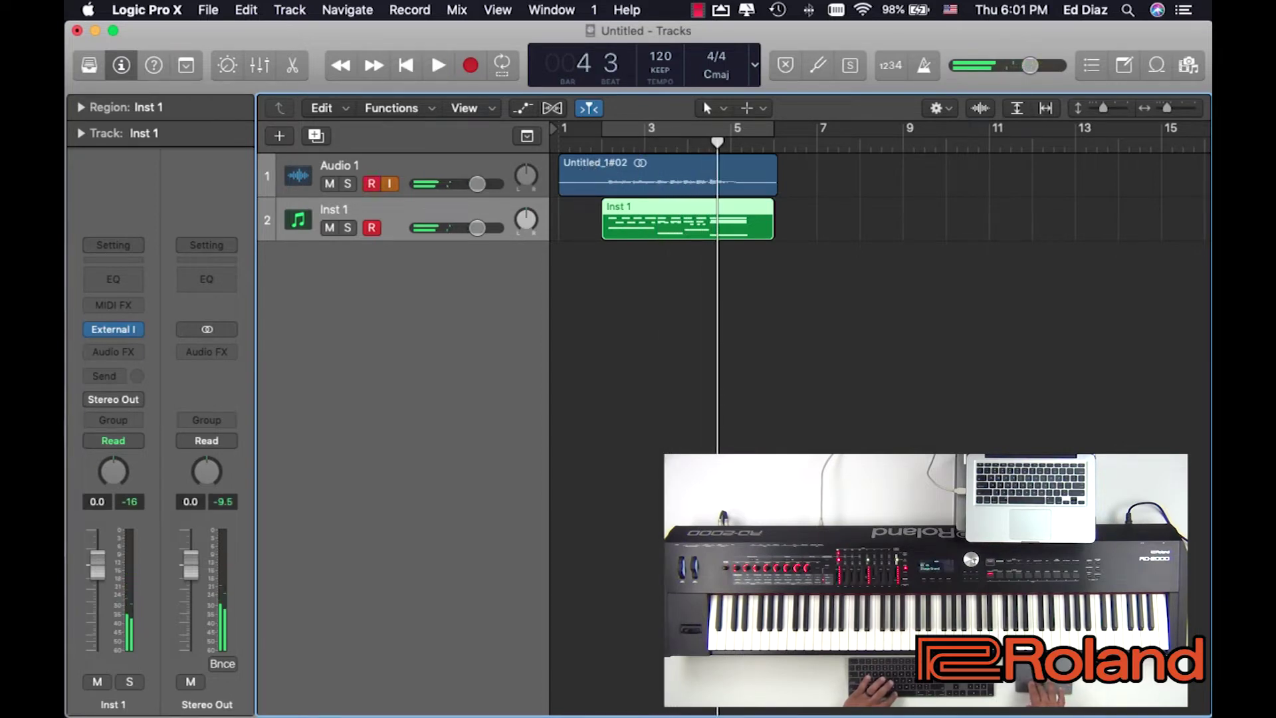
key("ctrl+m")
key("Return")
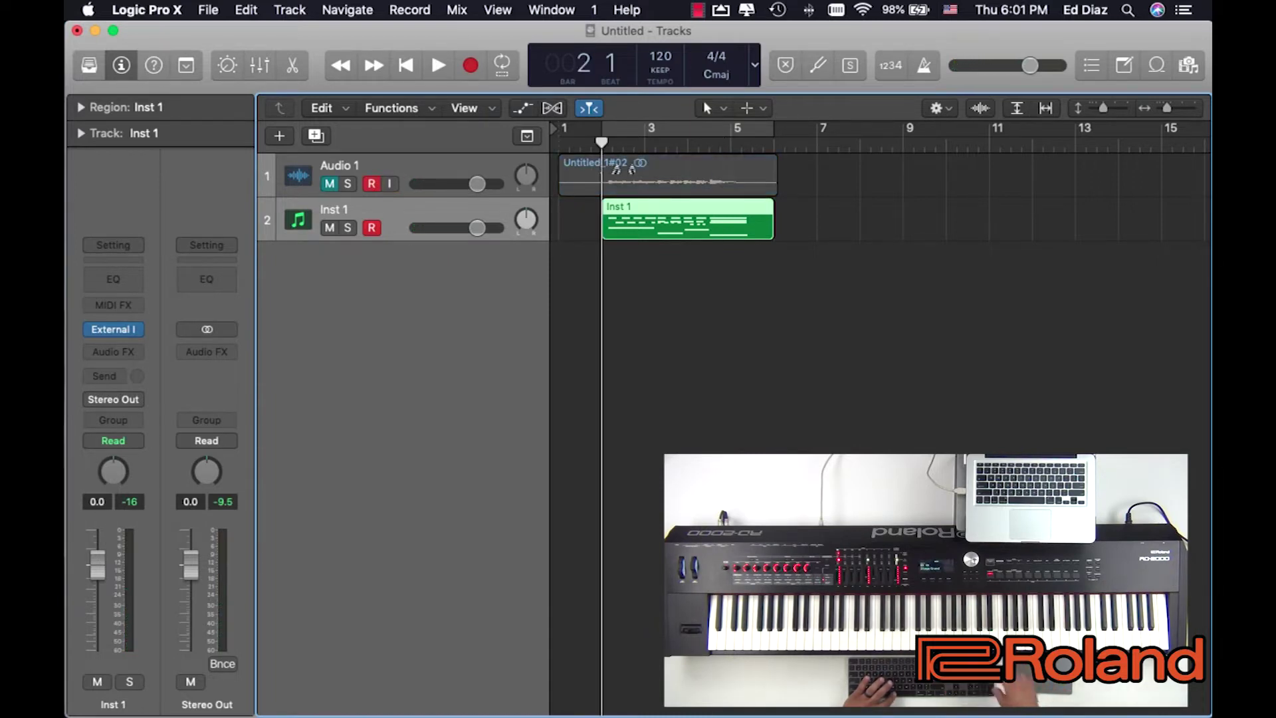
key("space")
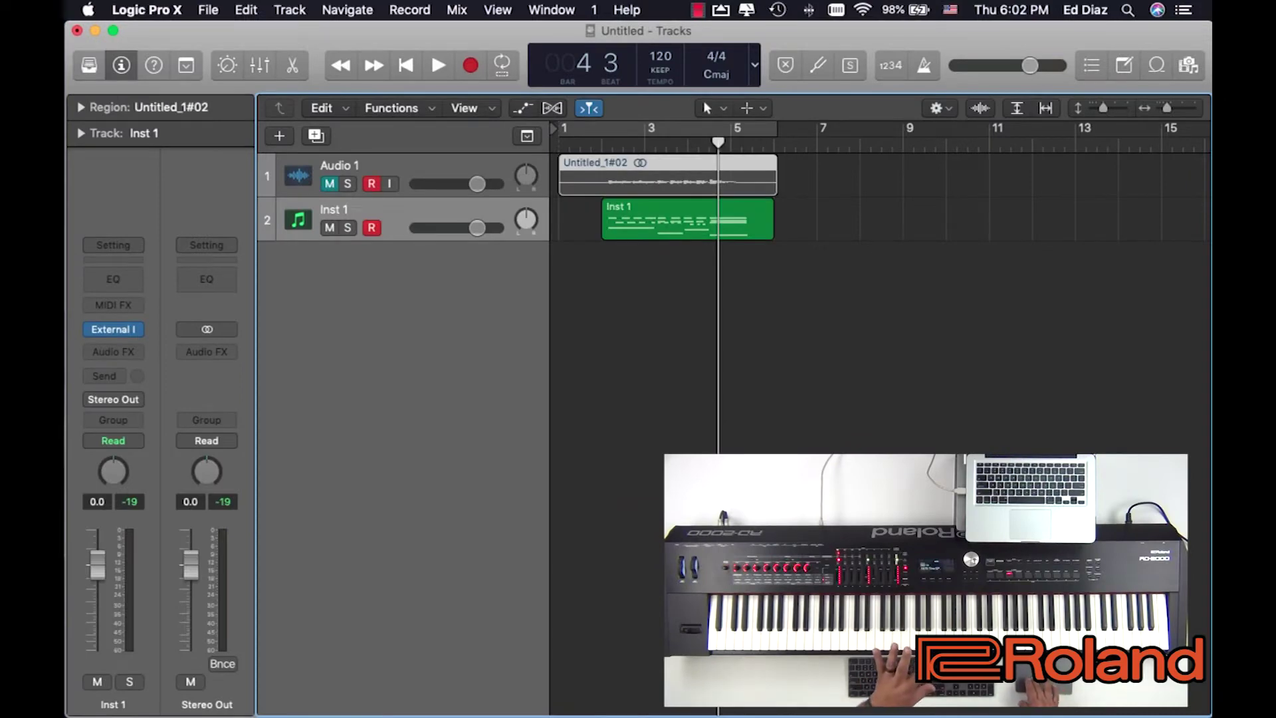
Create one new audio track below Audio 1 with Input 1 + 2, input monitoring and record enable on
key("Up")
key("alt+super+n")
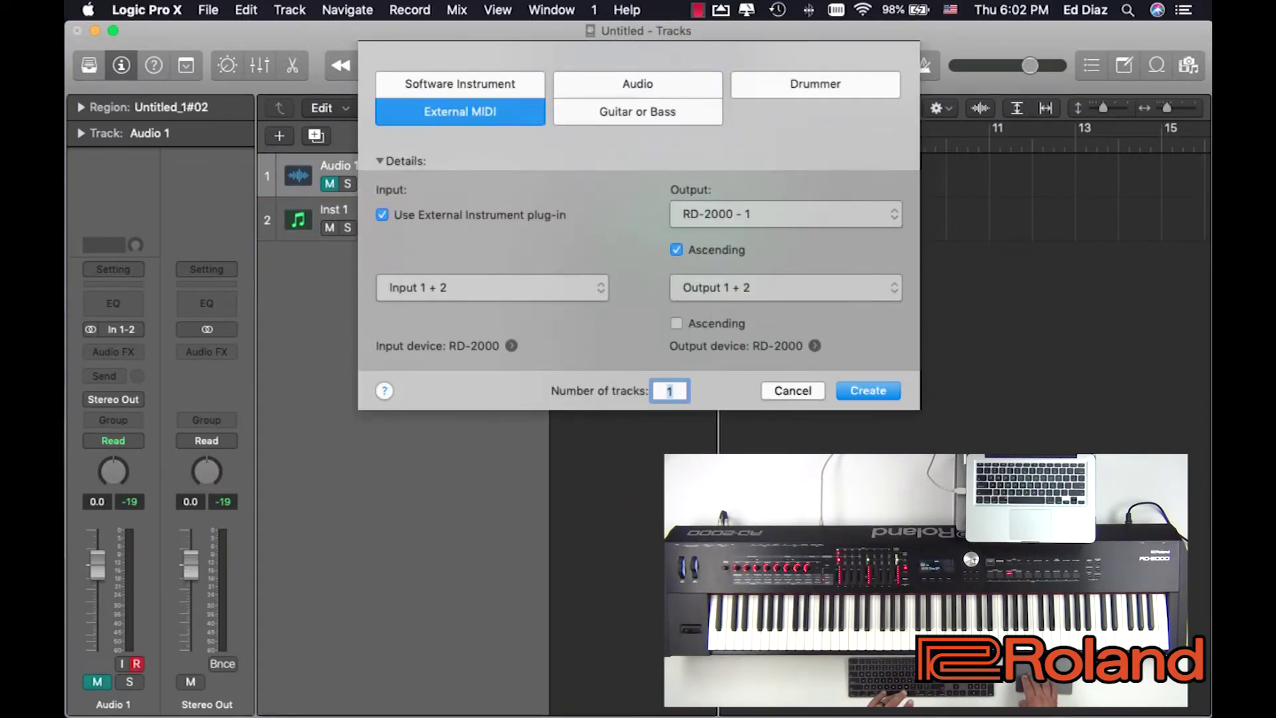
left_click(637, 83)
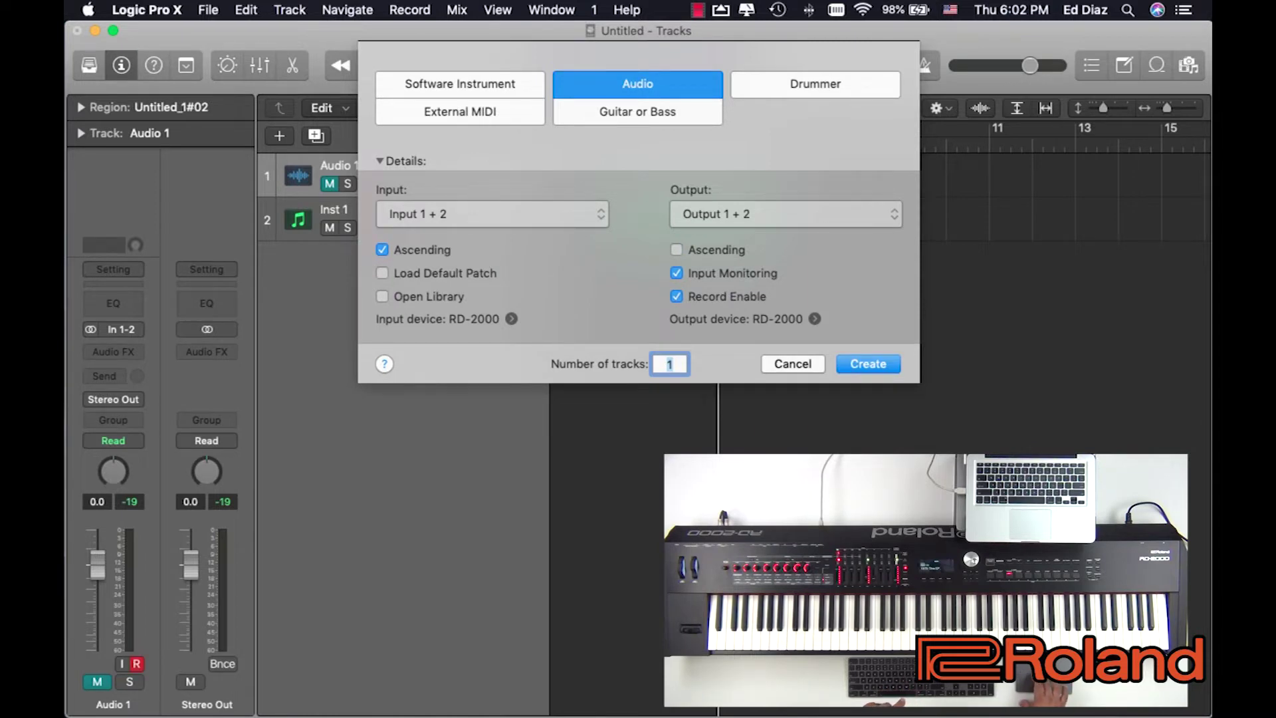
key("Return")
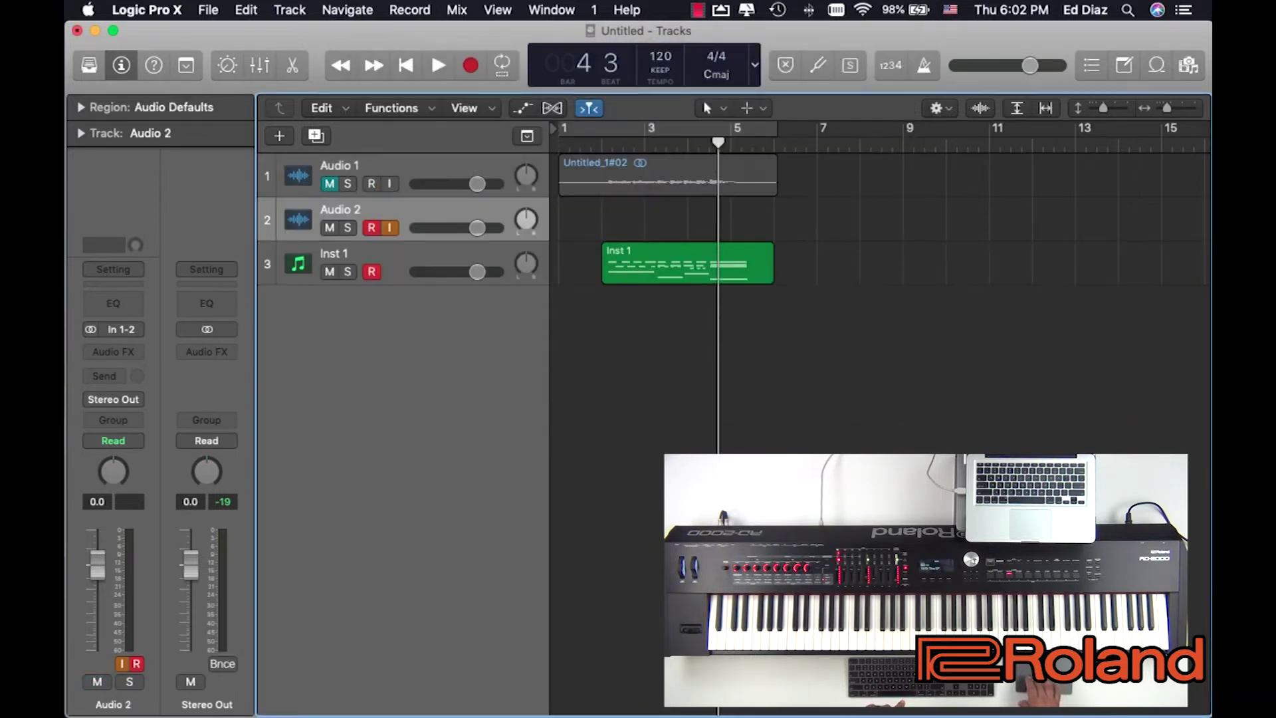
Rename the Audio 1 track as Piano and the Audio 2 track as EP
double_click(340, 165)
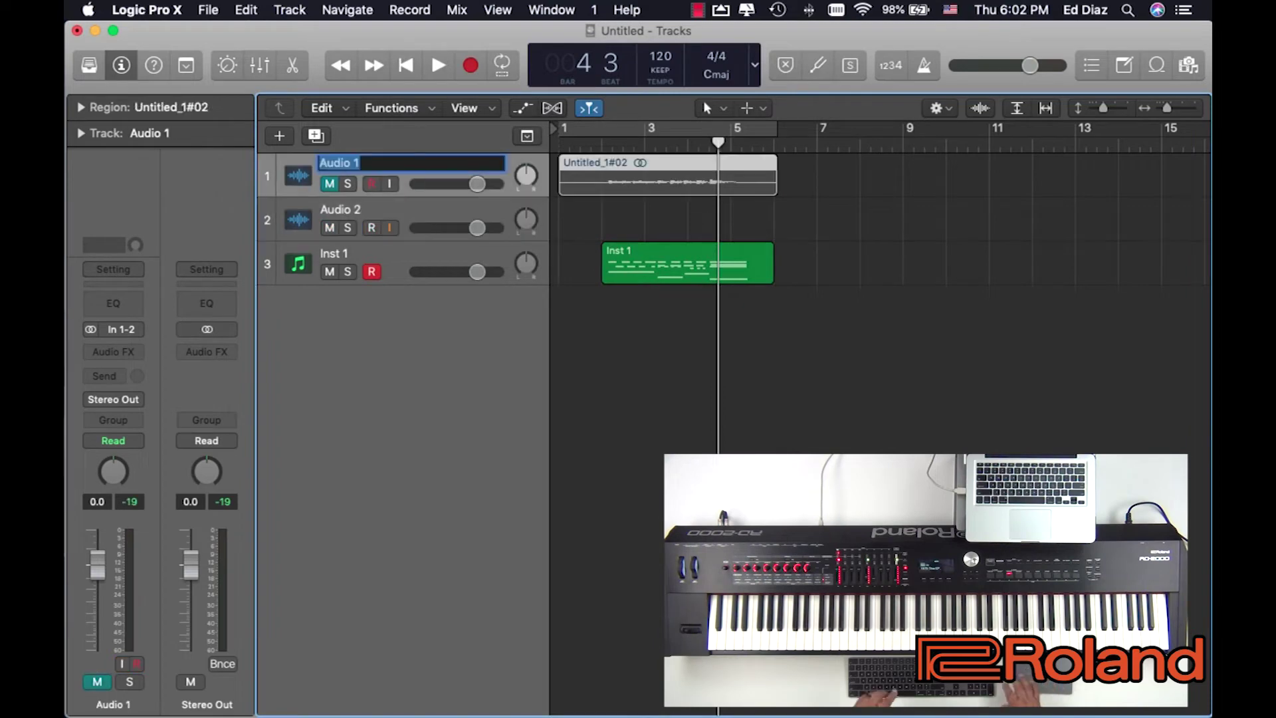
type("Pian")
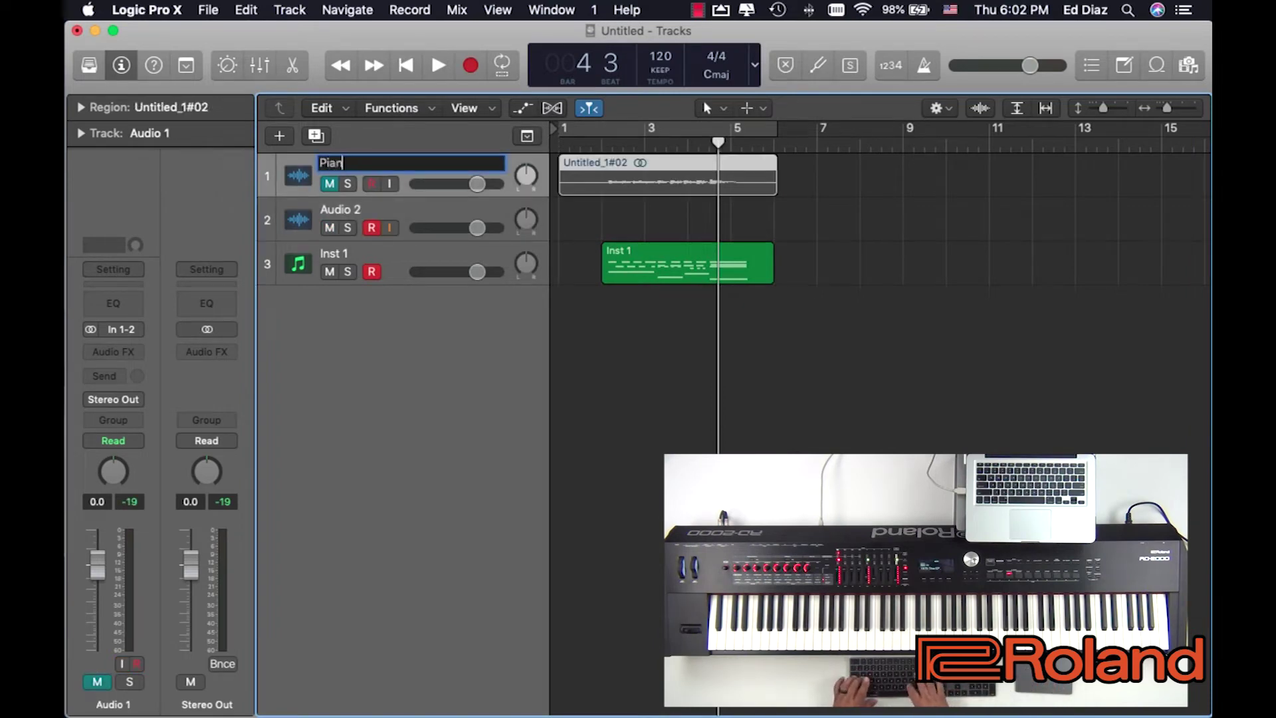
type("op")
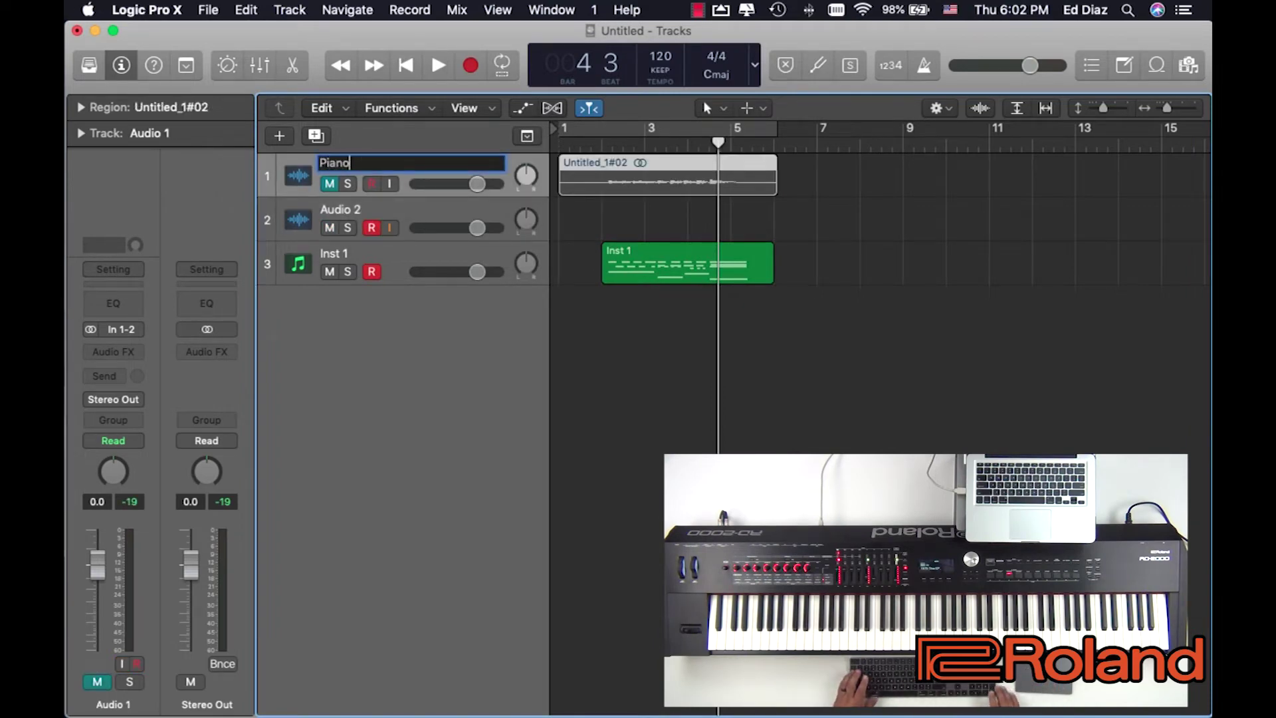
key("Return")
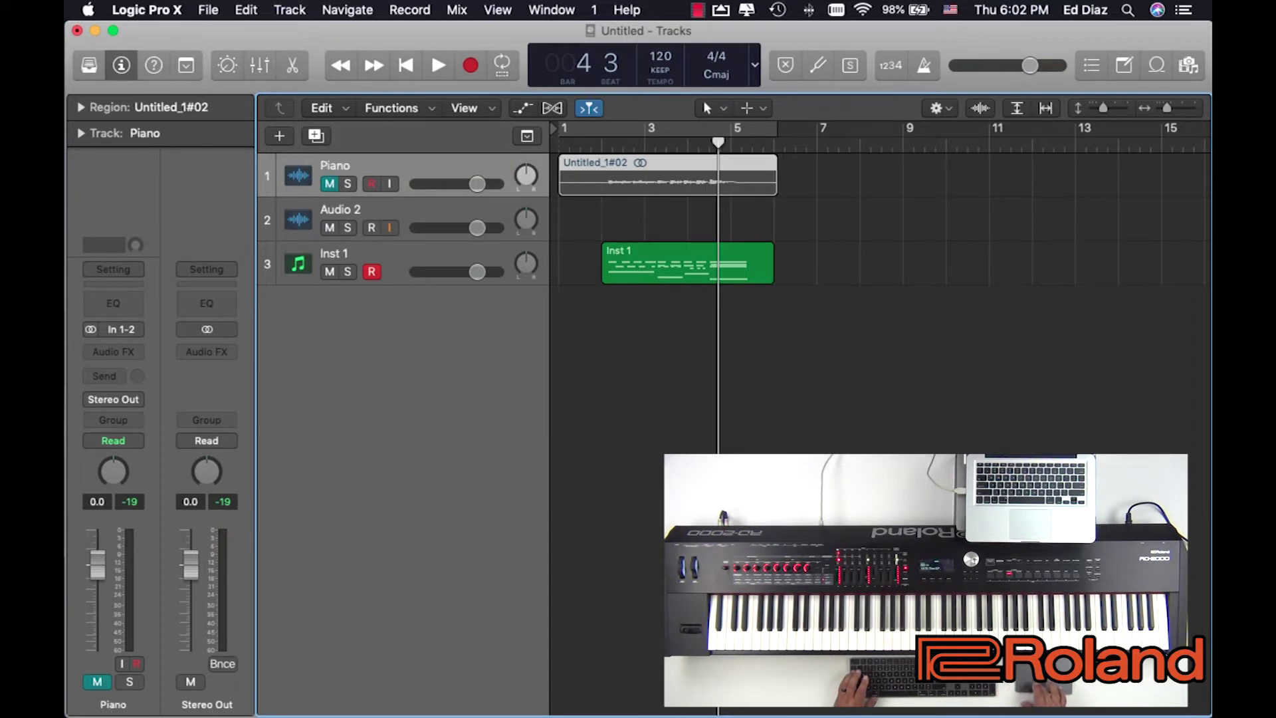
double_click(340, 209)
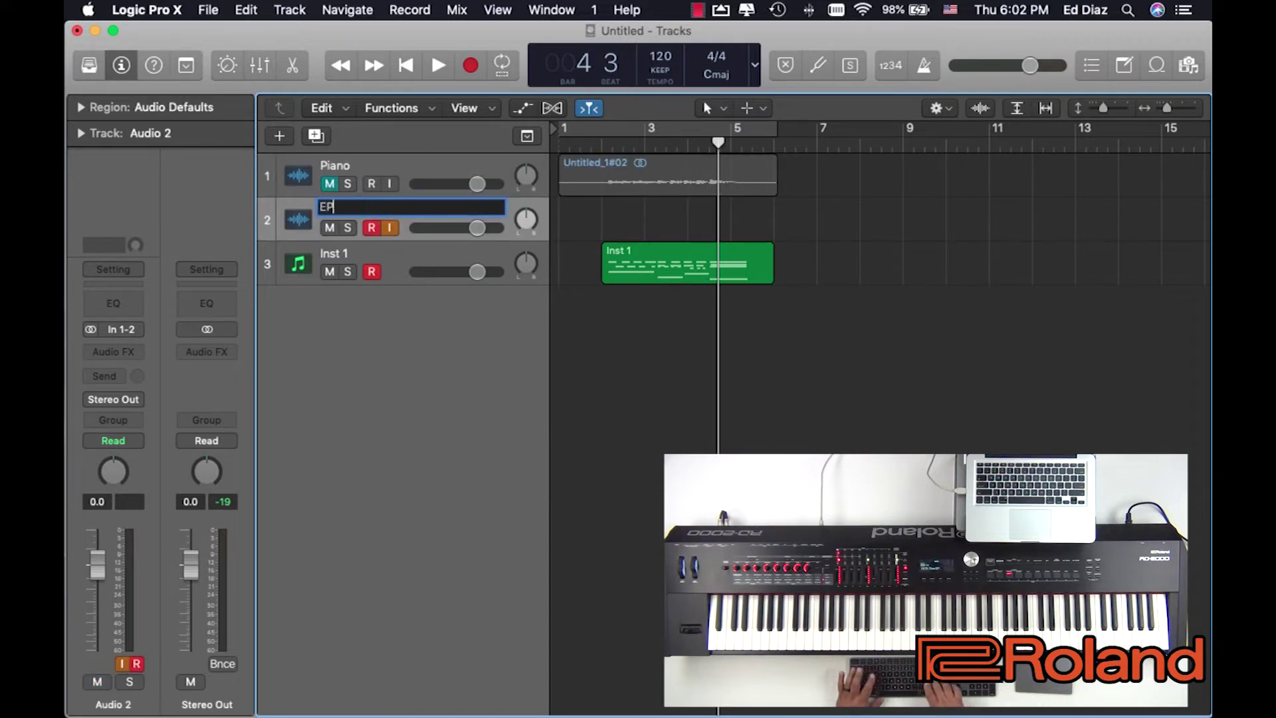
type("EP")
key("Return")
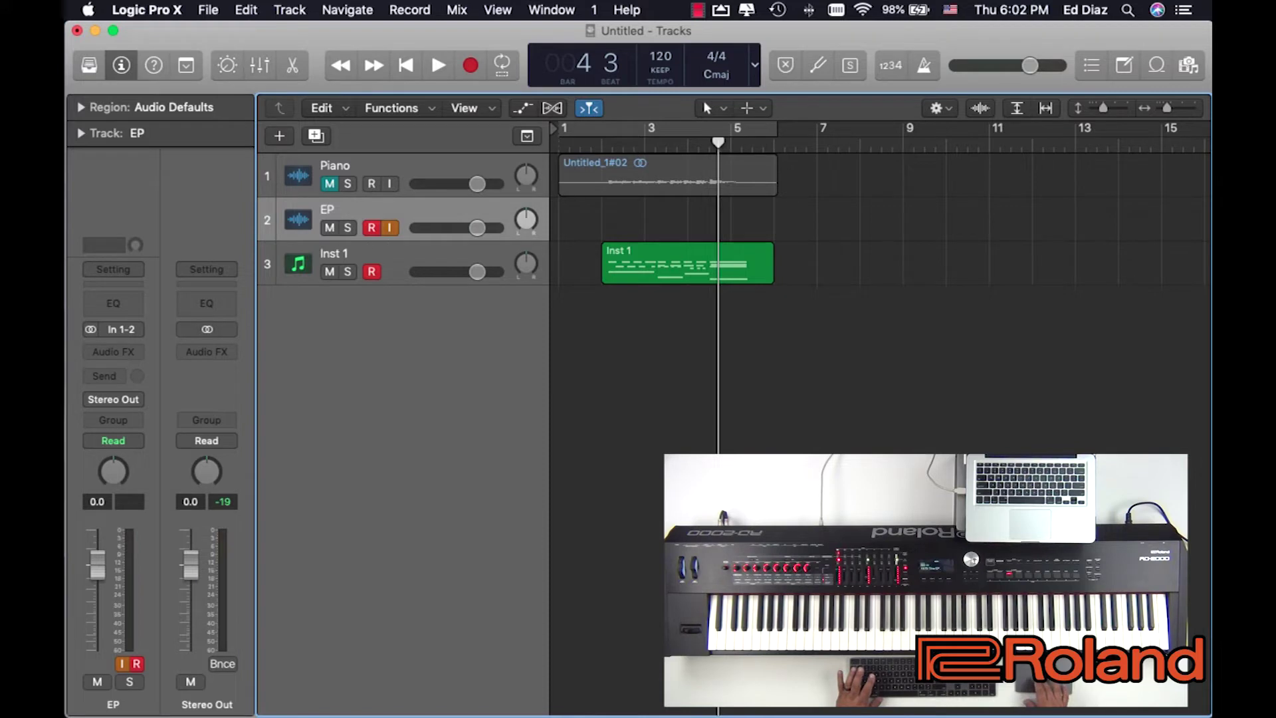
Record the keyboard's audio on the EP track from bar 1 while the Inst 1 MIDI region plays, with Inst 1 disarmed
left_click(601, 144)
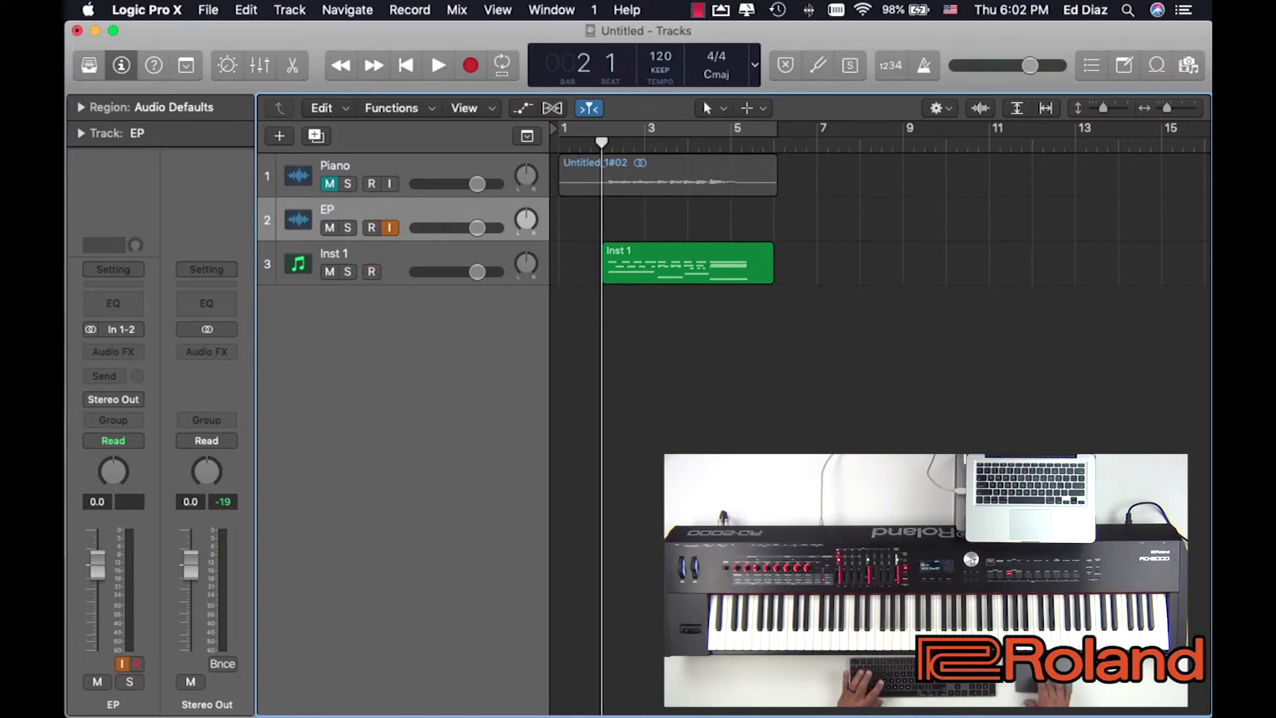
key("Return")
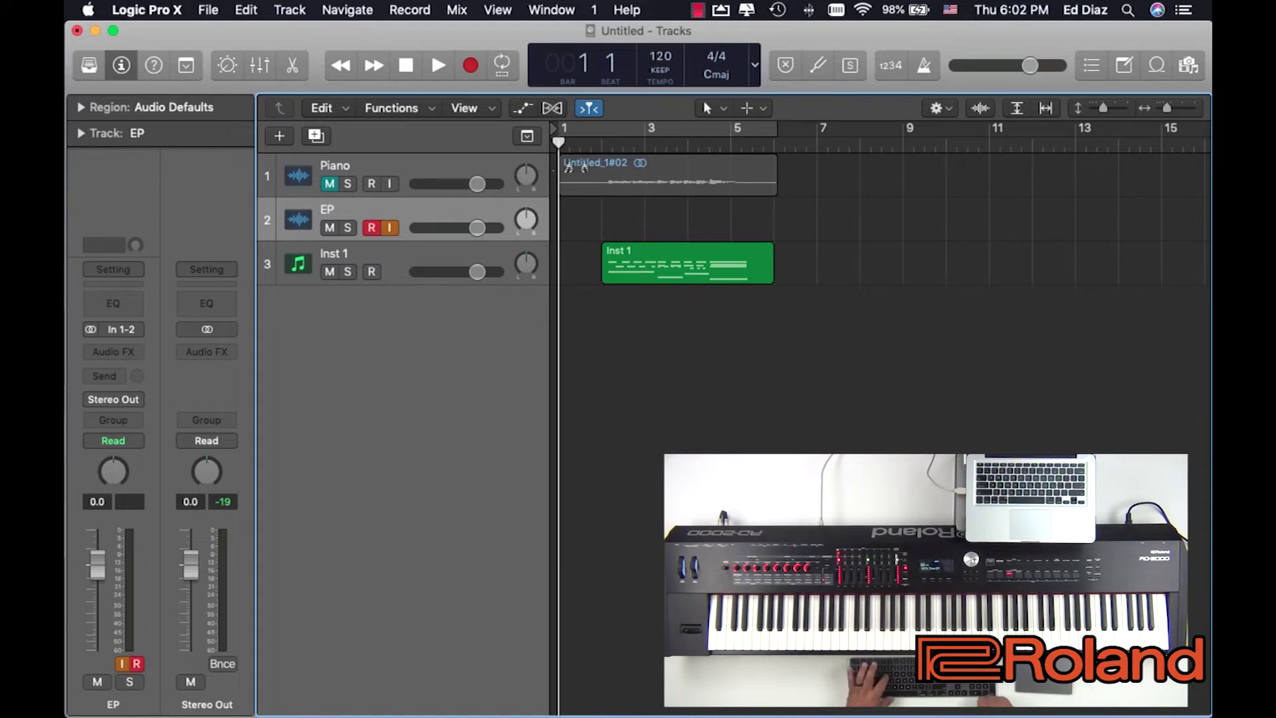
key("r")
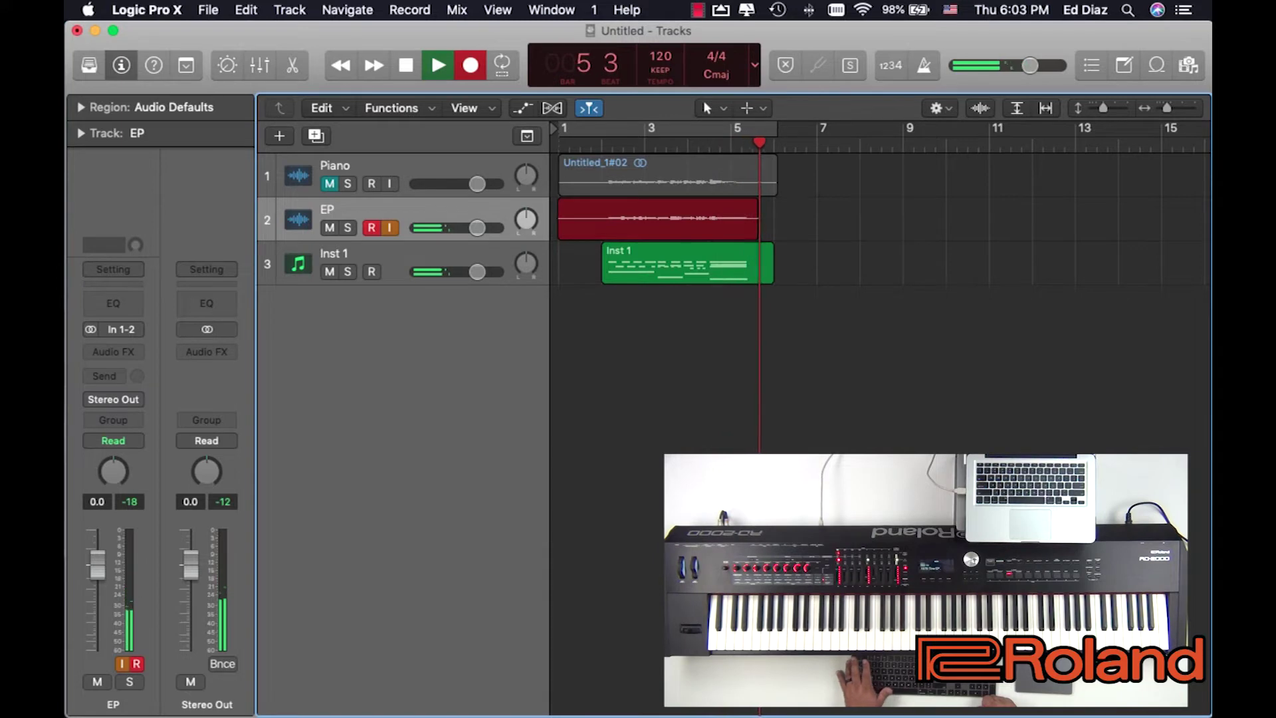
key("space")
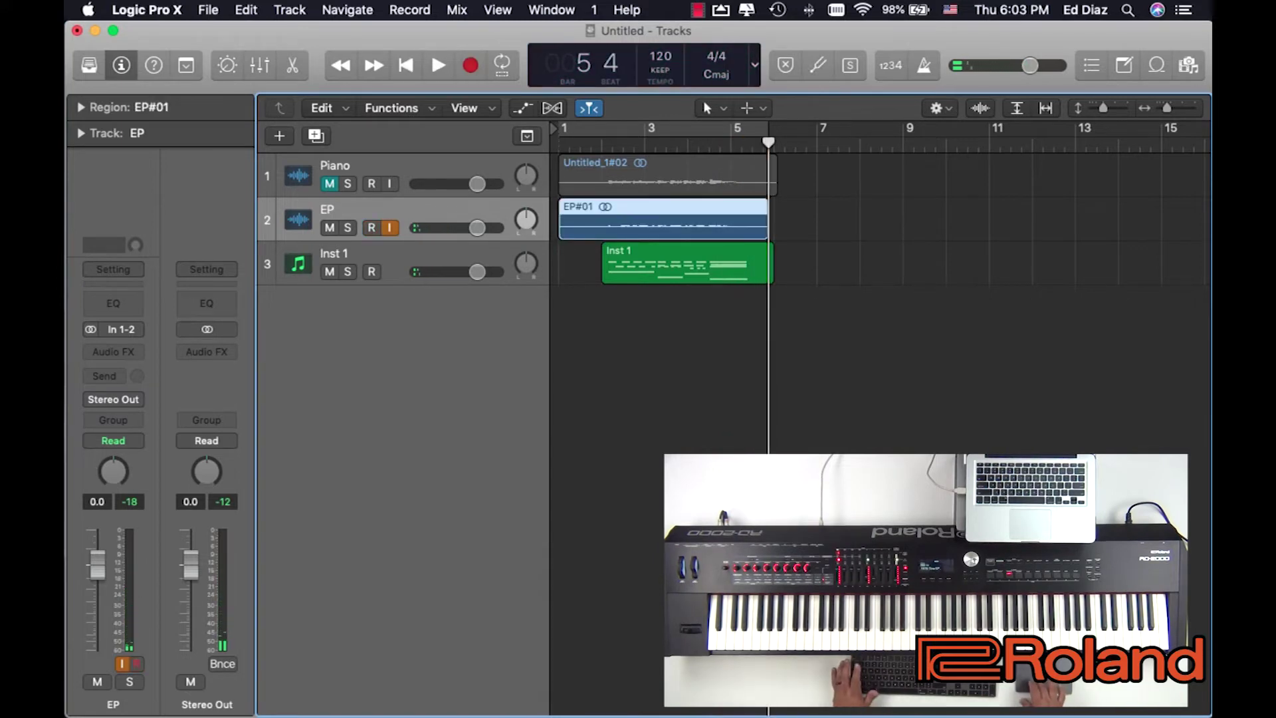
Mute the Inst 1 track and play back the new EP audio recording from bar 2
key("ctrl+r")
left_click(330, 271)
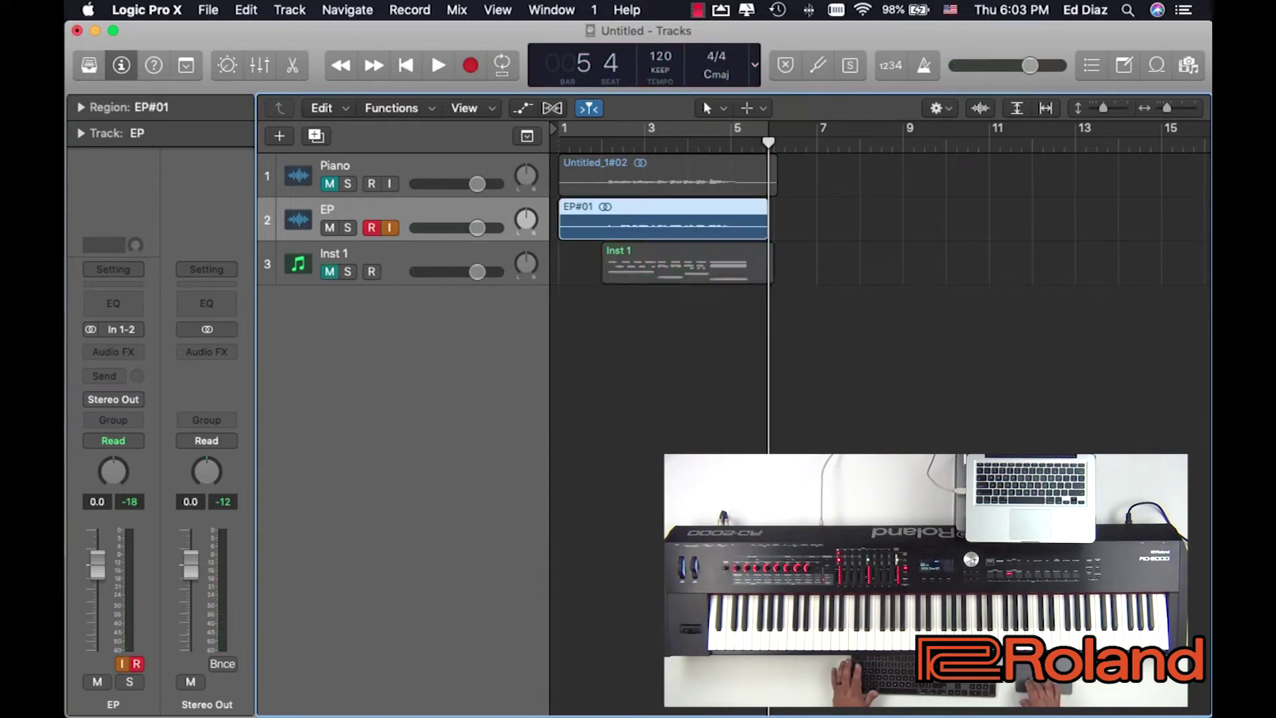
key("Return")
key("ctrl+r")
key("period")
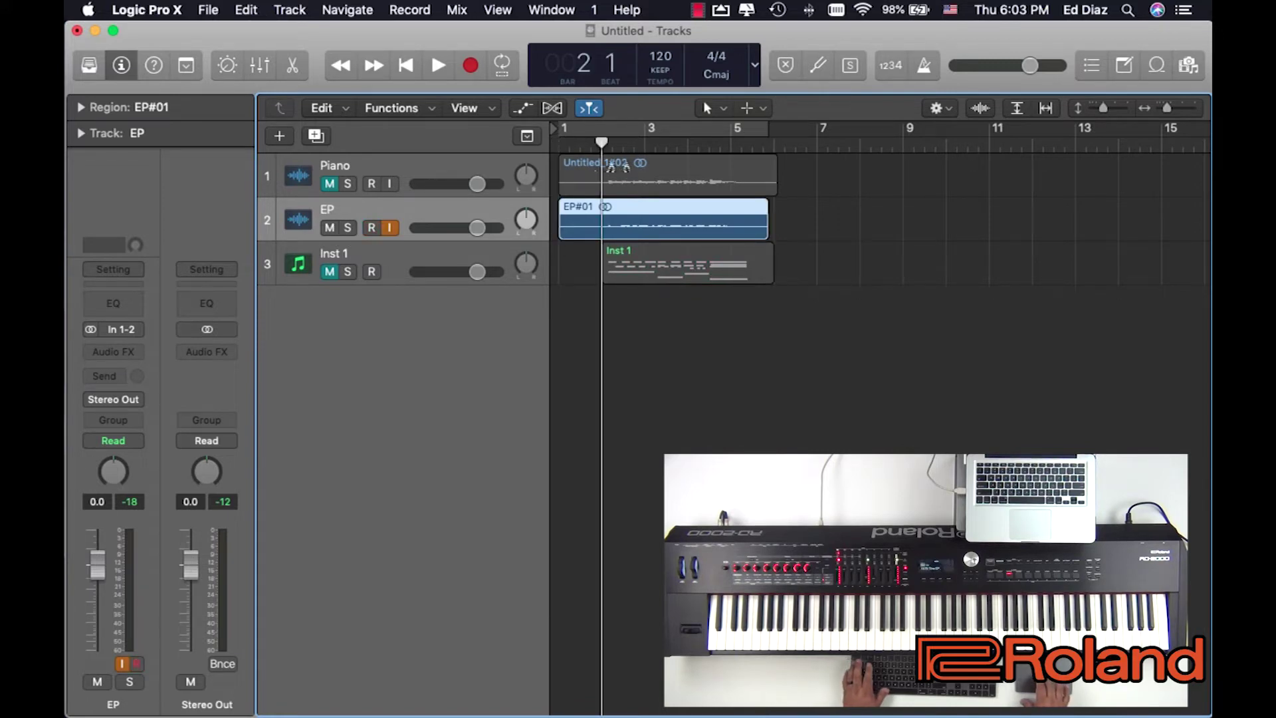
key("space")
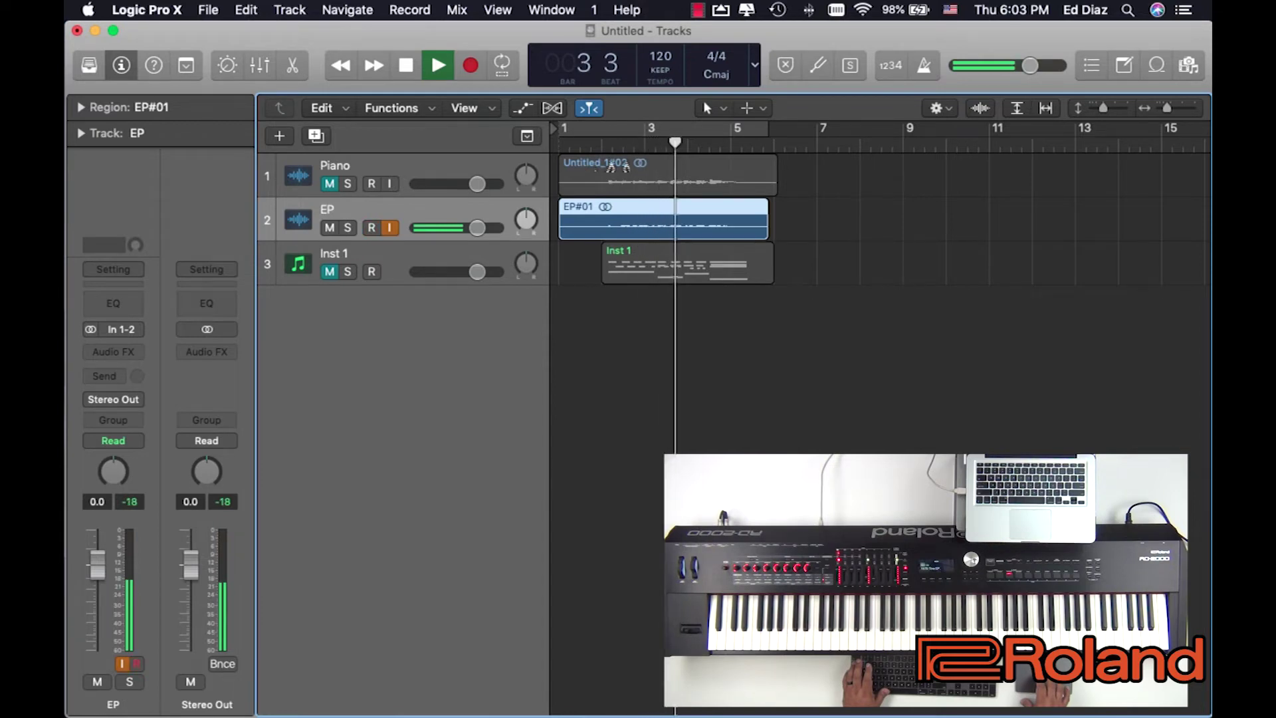
key("space")
Unmute the Piano track, mute the EP track, and play back the piano recording from bar 2
left_click(329, 184)
key("m")
key("space")
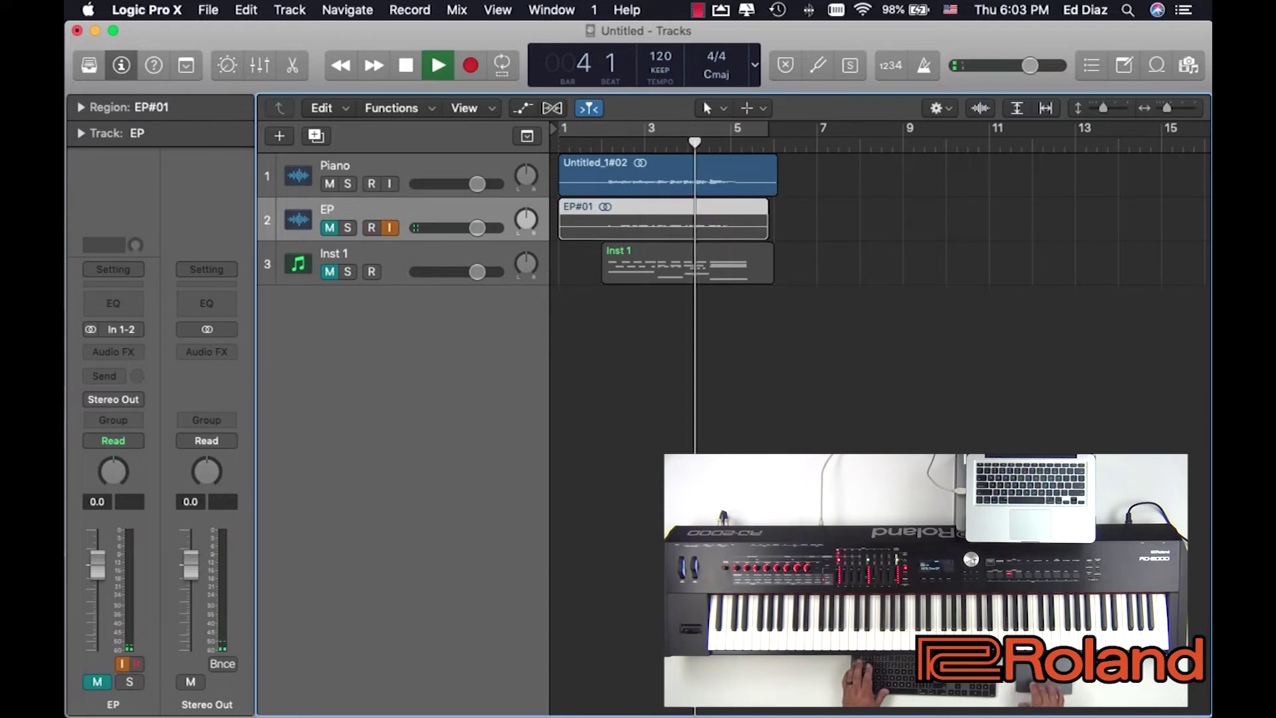
key("space")
left_click(602, 140)
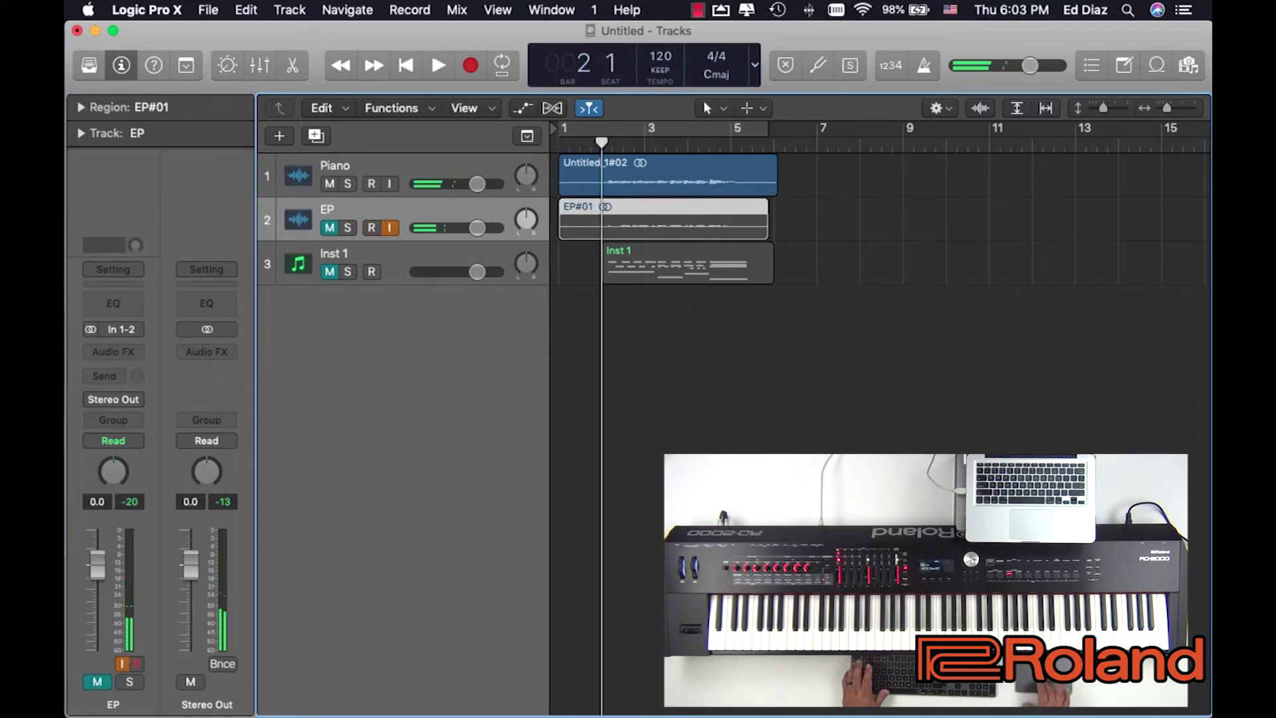
left_click_drag(602, 141, 580, 141)
key("space")
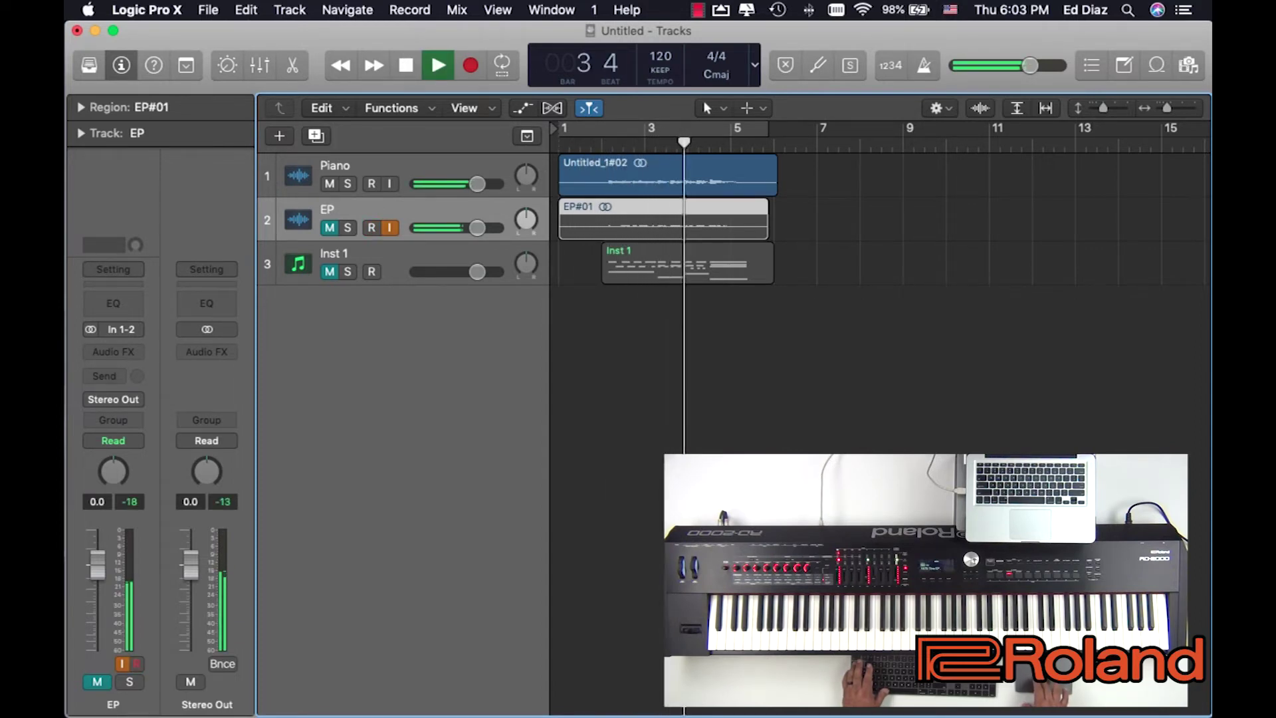
key("space")
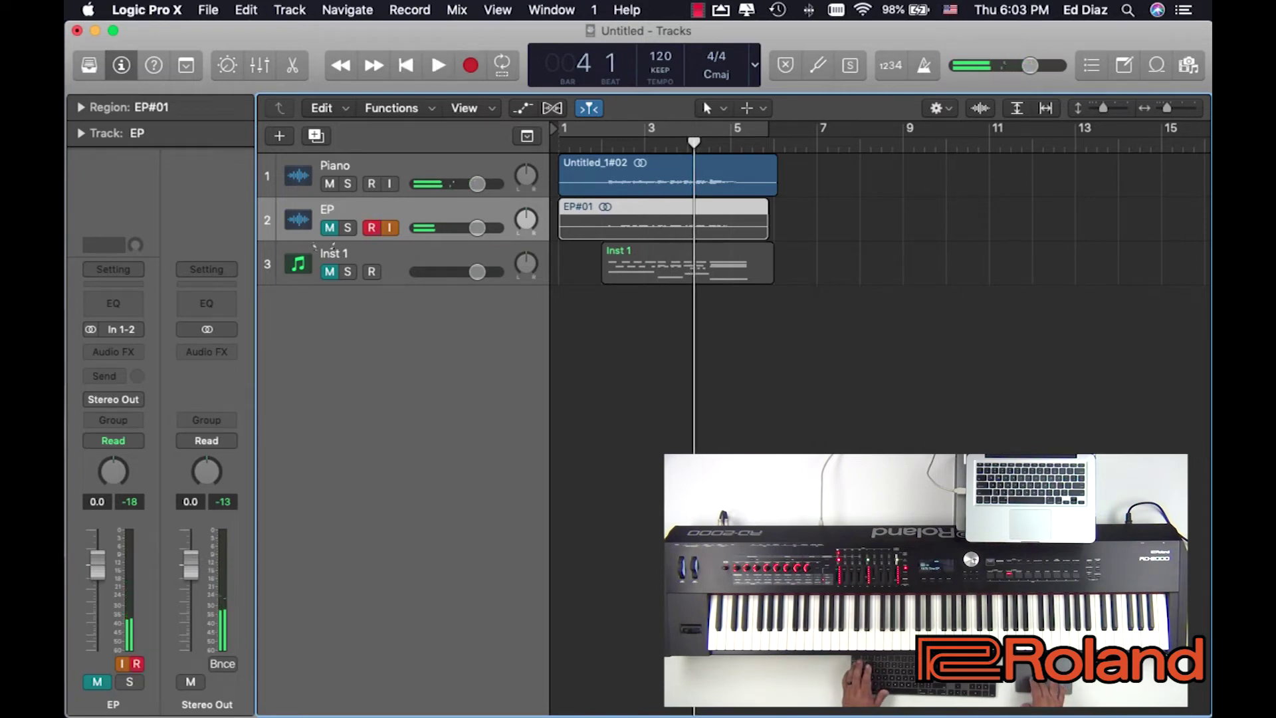
Unmute the EP track and play the Piano and EP audio recordings together from bar 2
key("ctrl+m")
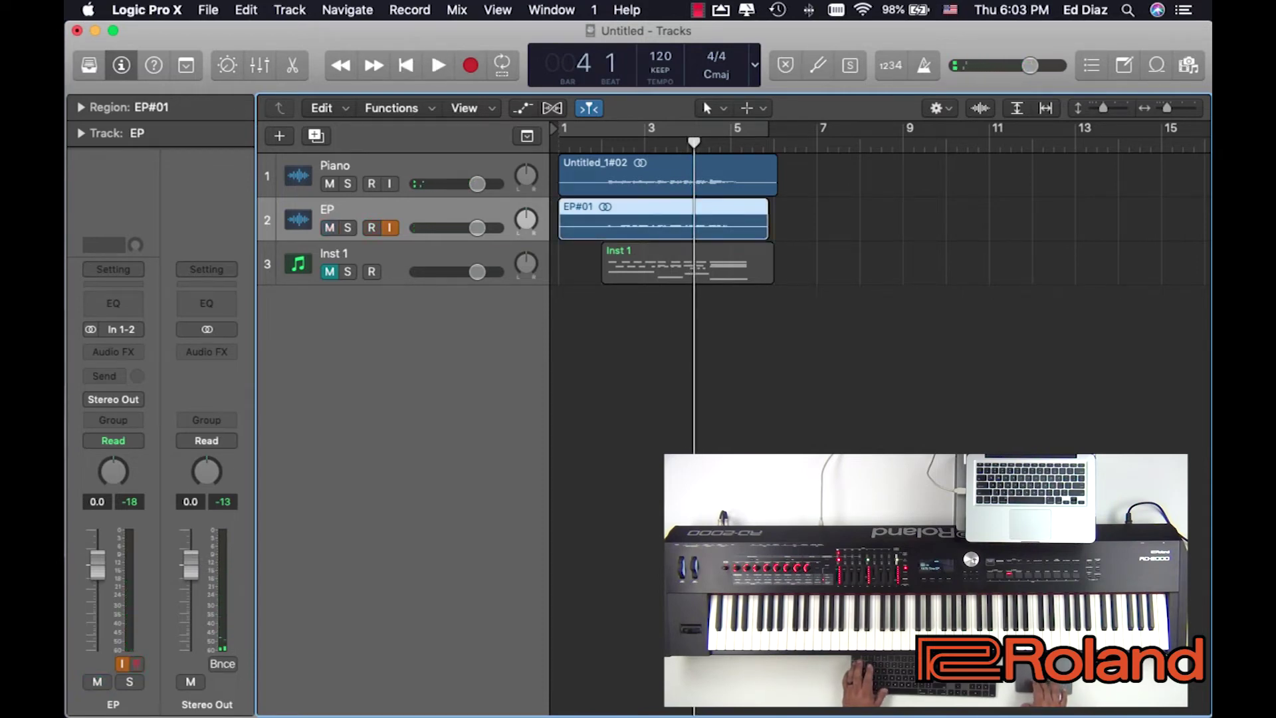
left_click(601, 167)
key("space")
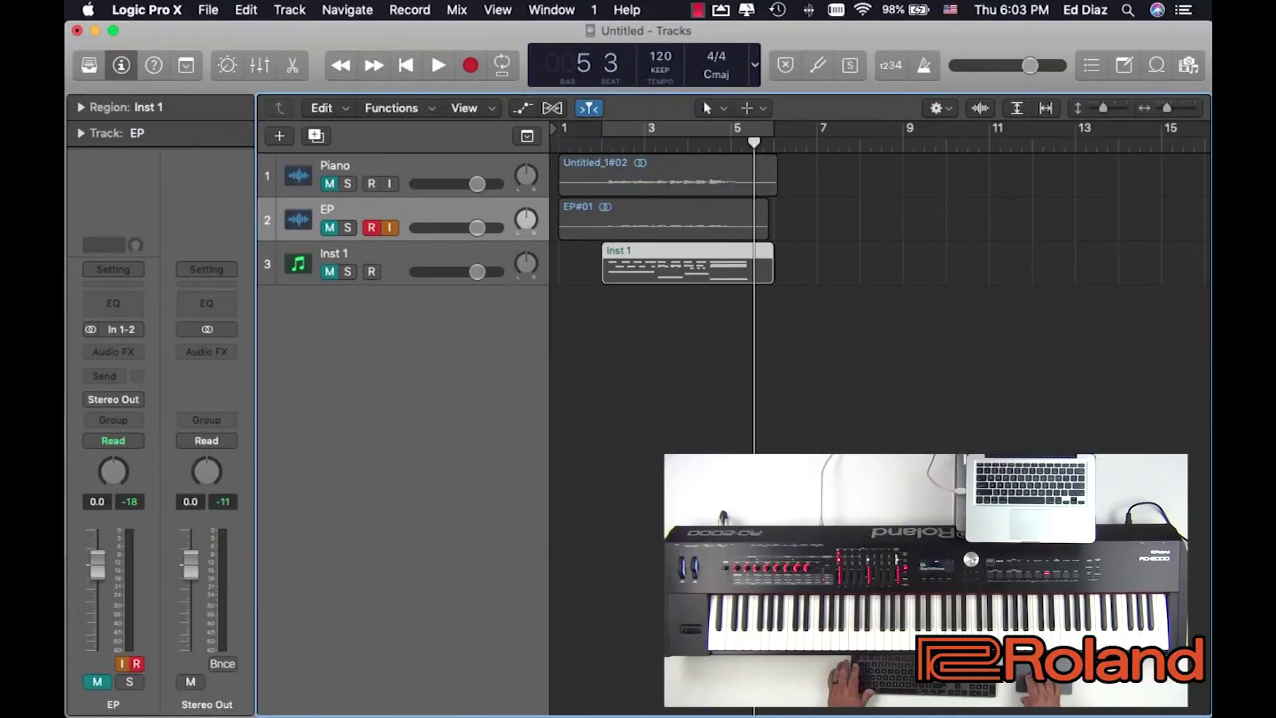
Unmute the Inst 1 track and play its MIDI region through the keyboard from bar 2
left_click(330, 272)
key("shift+Return")
key("space")
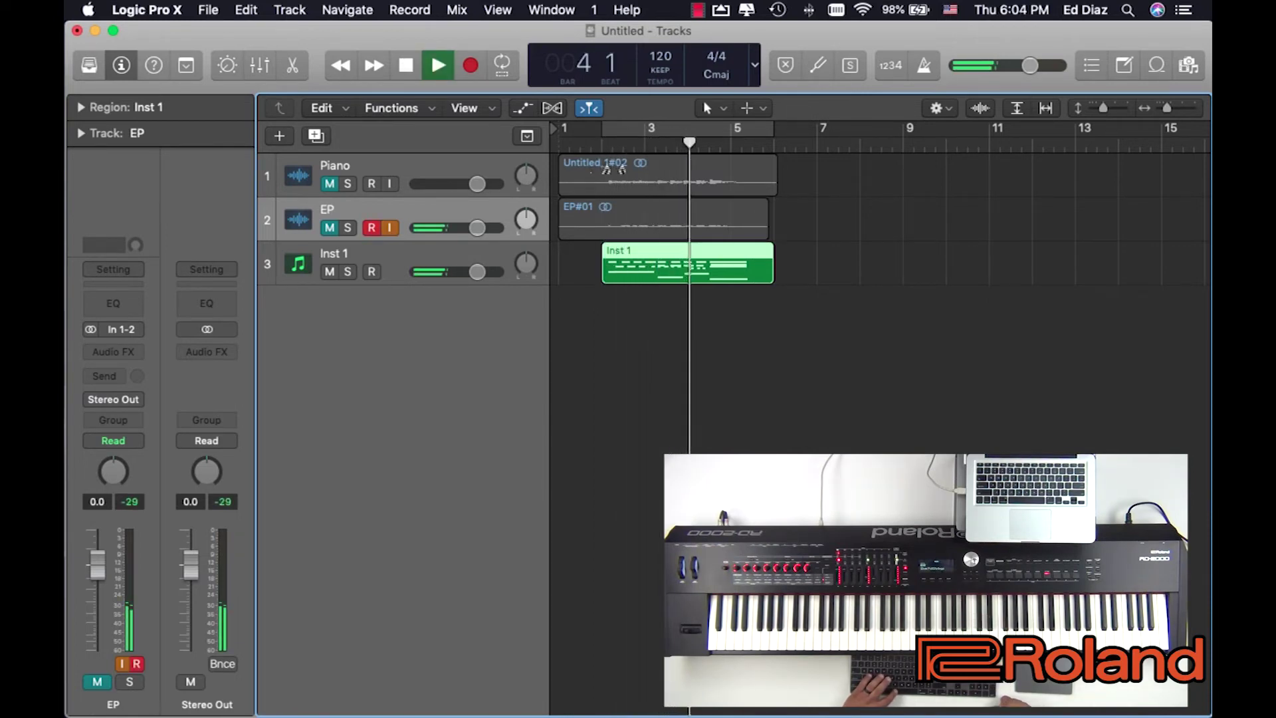
Stop playback and create one new audio track on Input 1 + 2 named String
key("space")
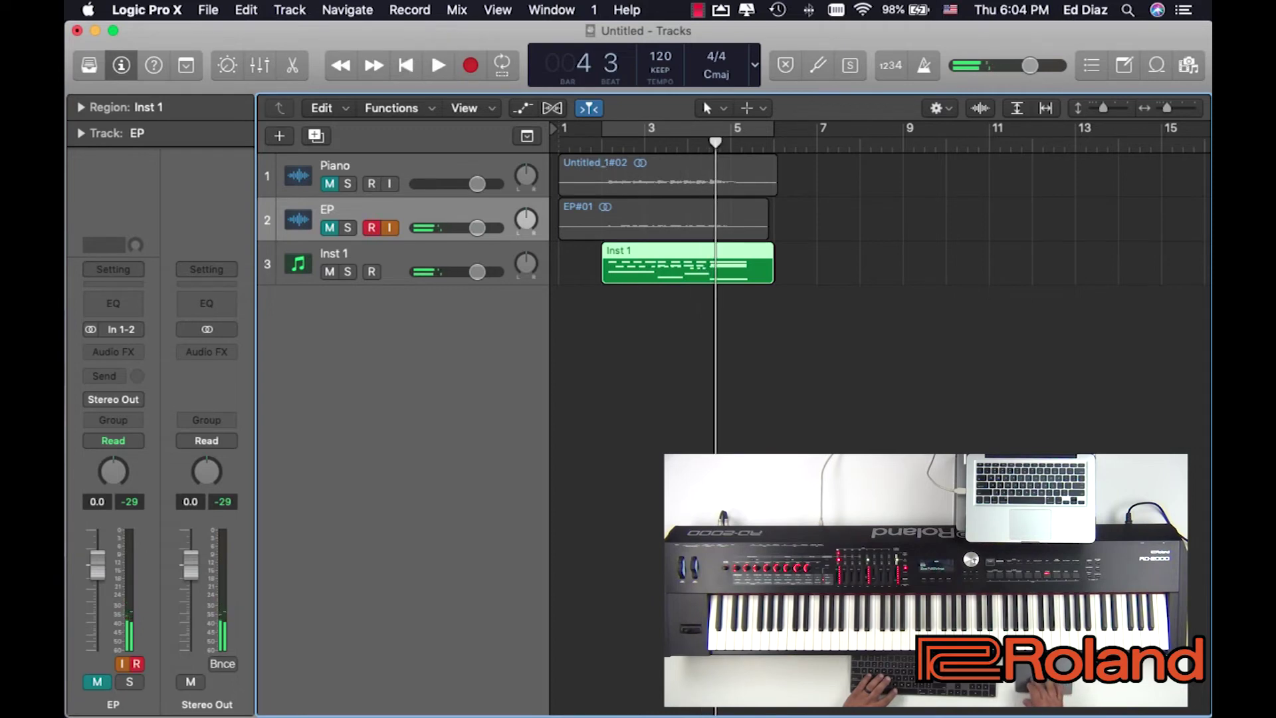
key("alt+super+n")
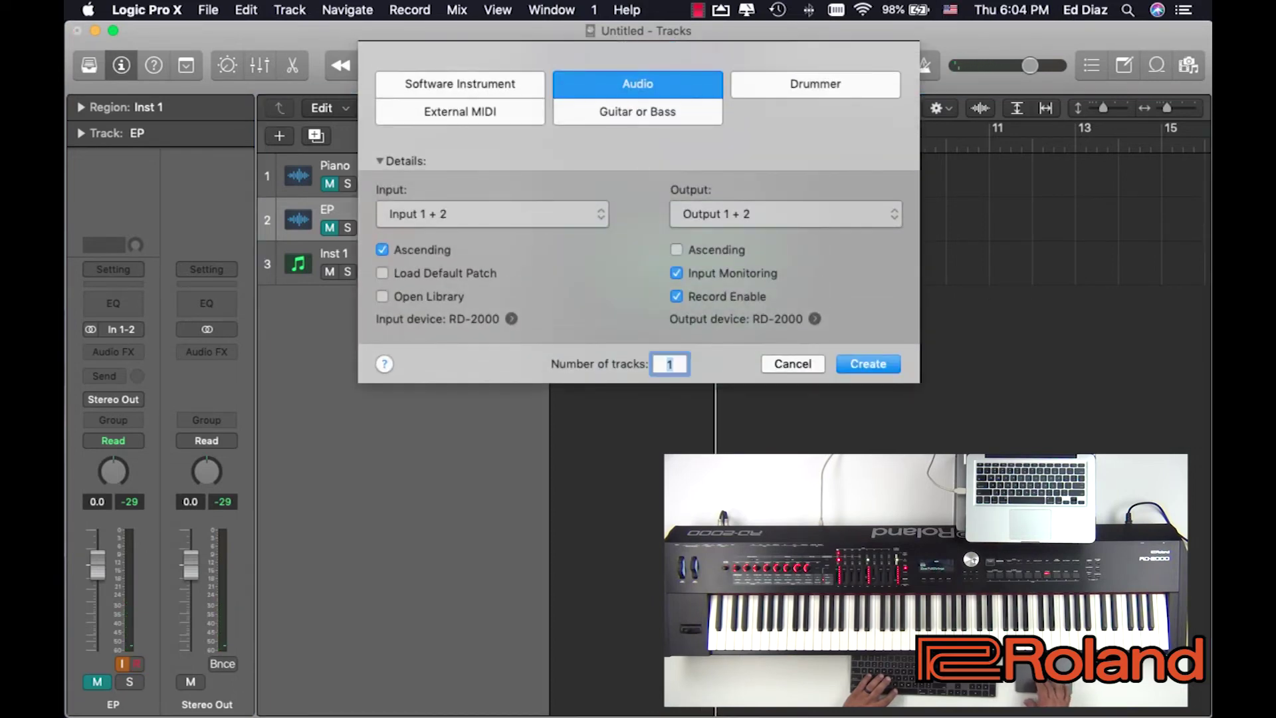
key("Return")
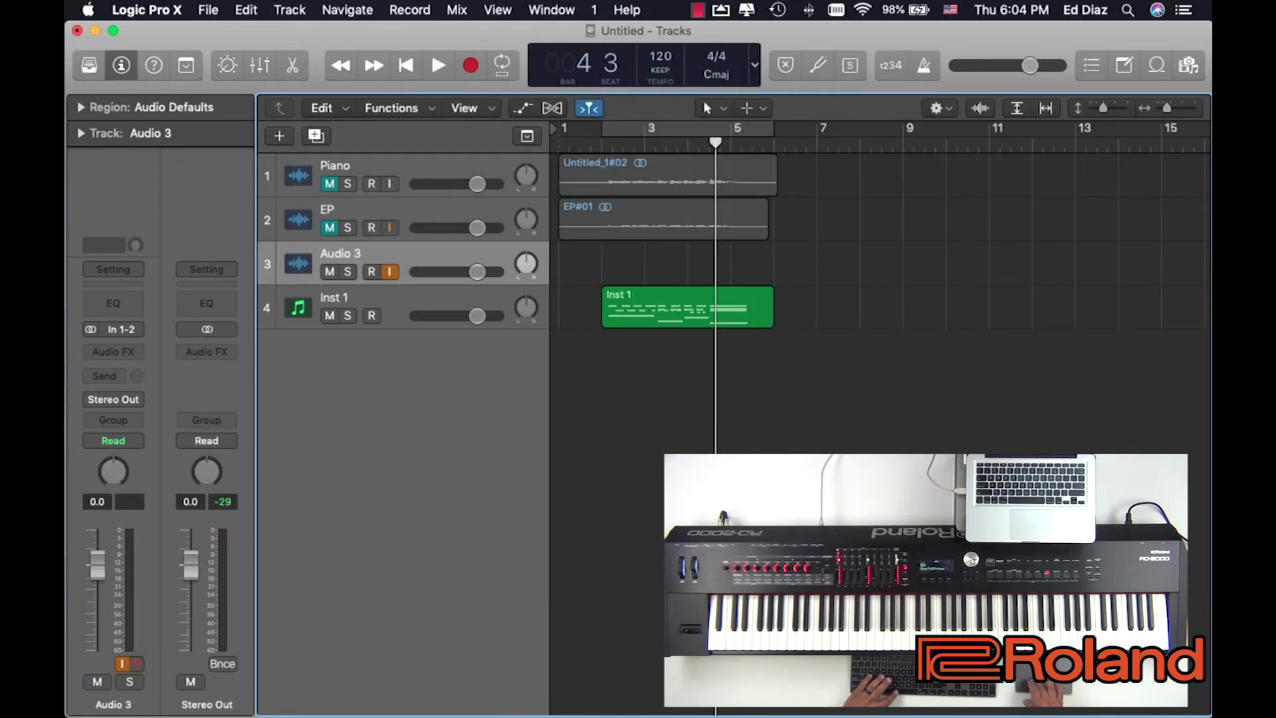
key("shift+Return")
type("String")
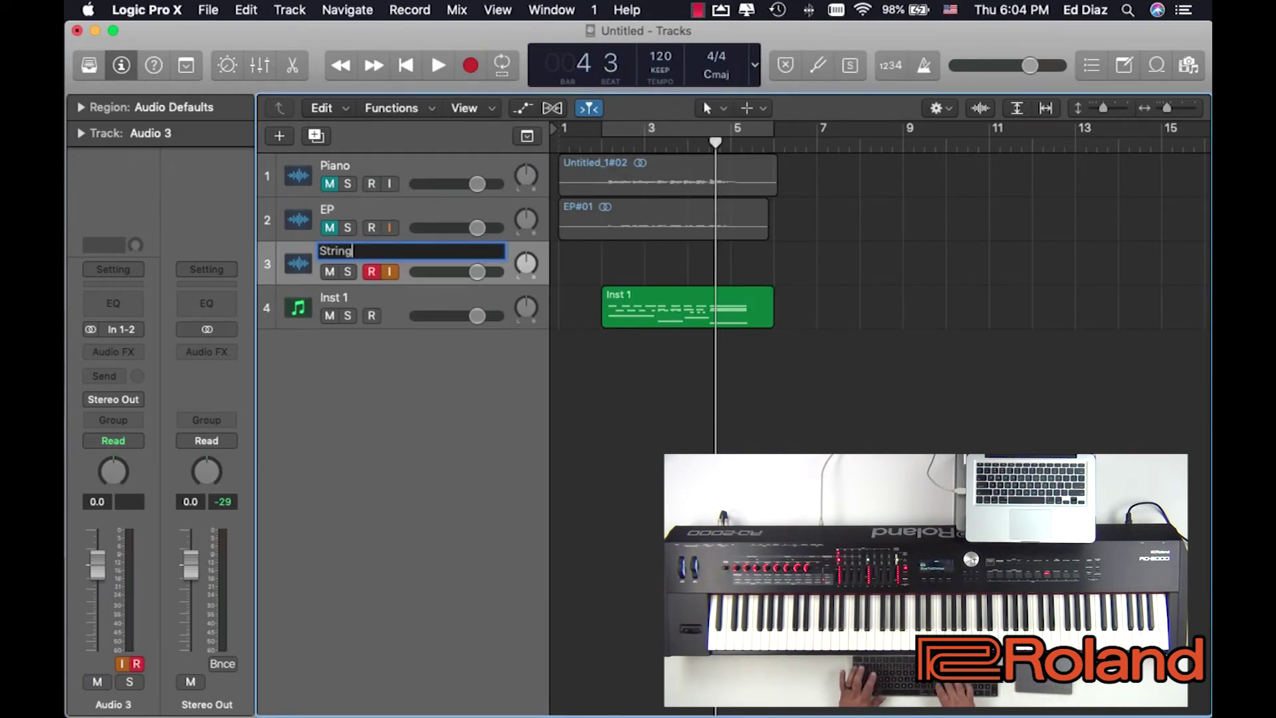
key("Return")
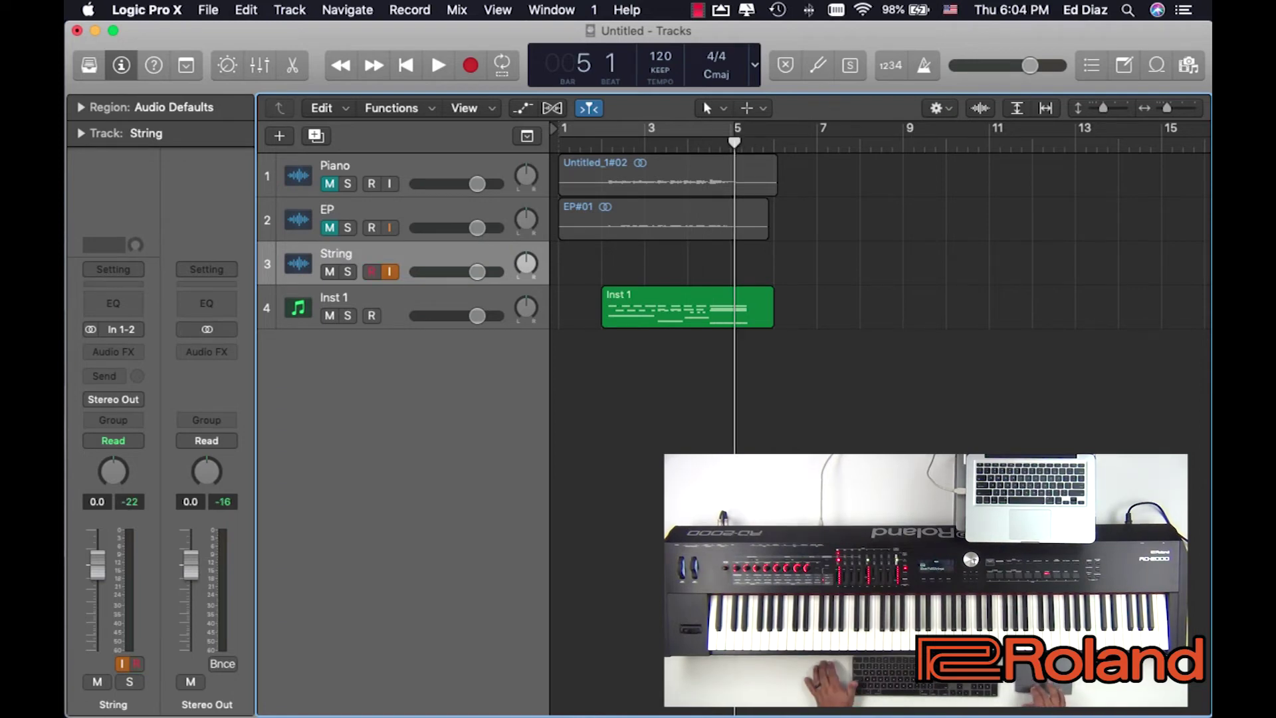
Record the keyboard's audio onto the String track from bar 1 while the Inst 1 MIDI region plays, stopping just past bar 6
key("Return")
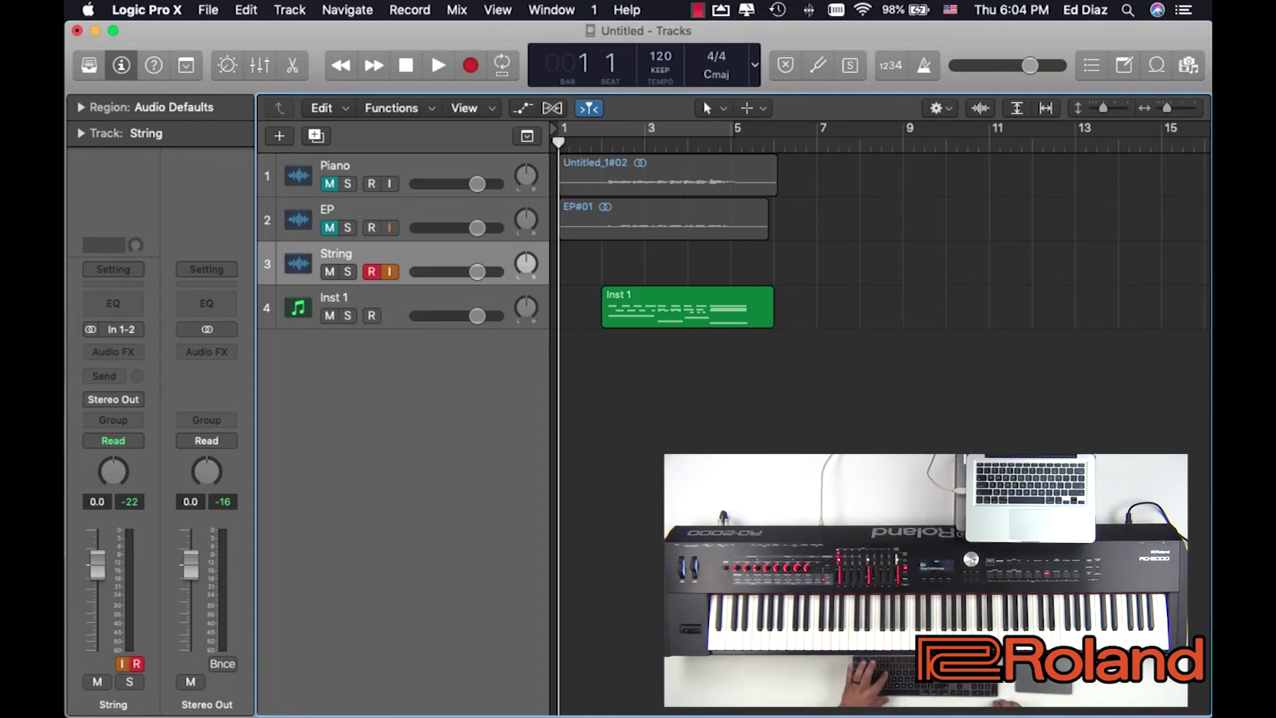
key("r")
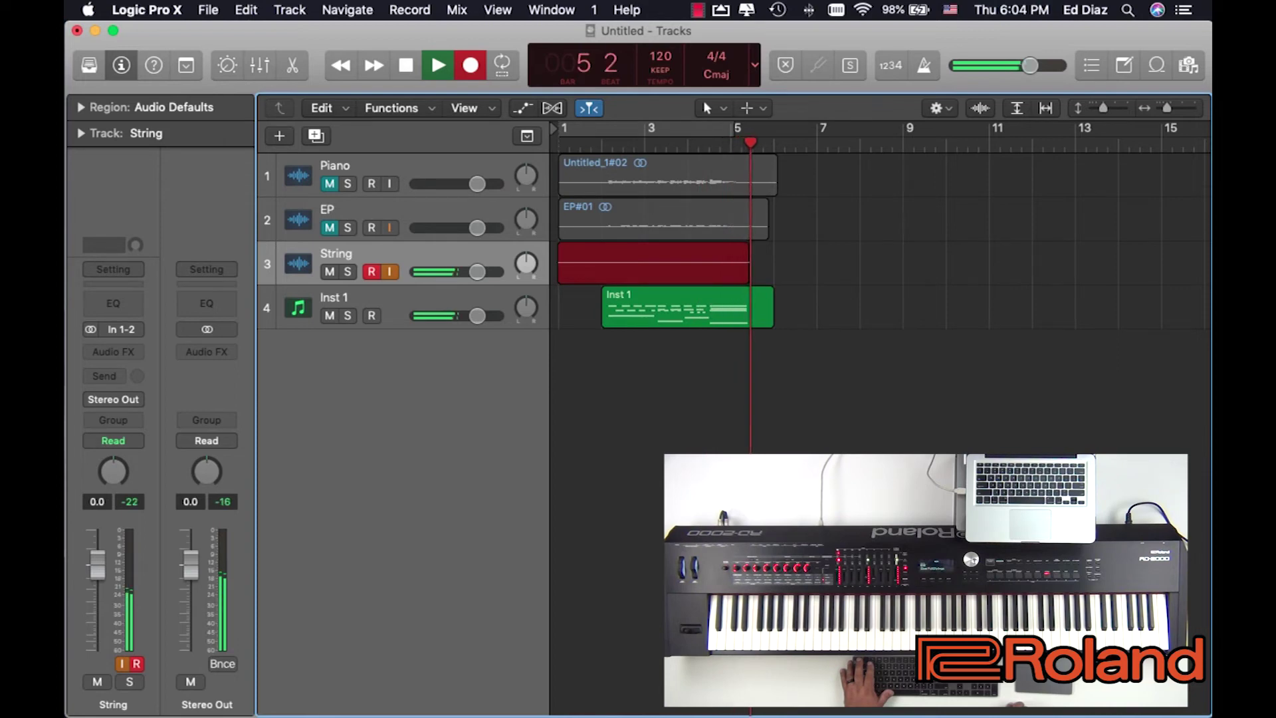
key("space")
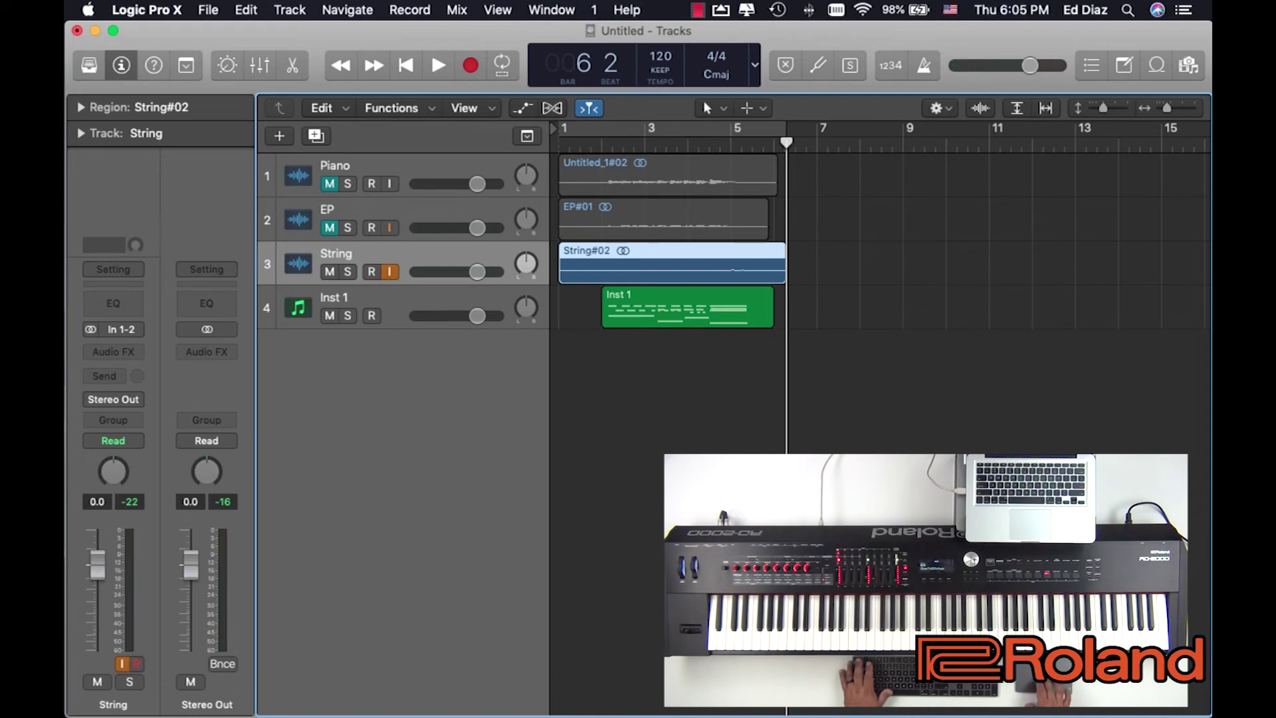
Play back the new String recording from the start with Inst 1 muted and the String track's input monitoring off
left_click(328, 316)
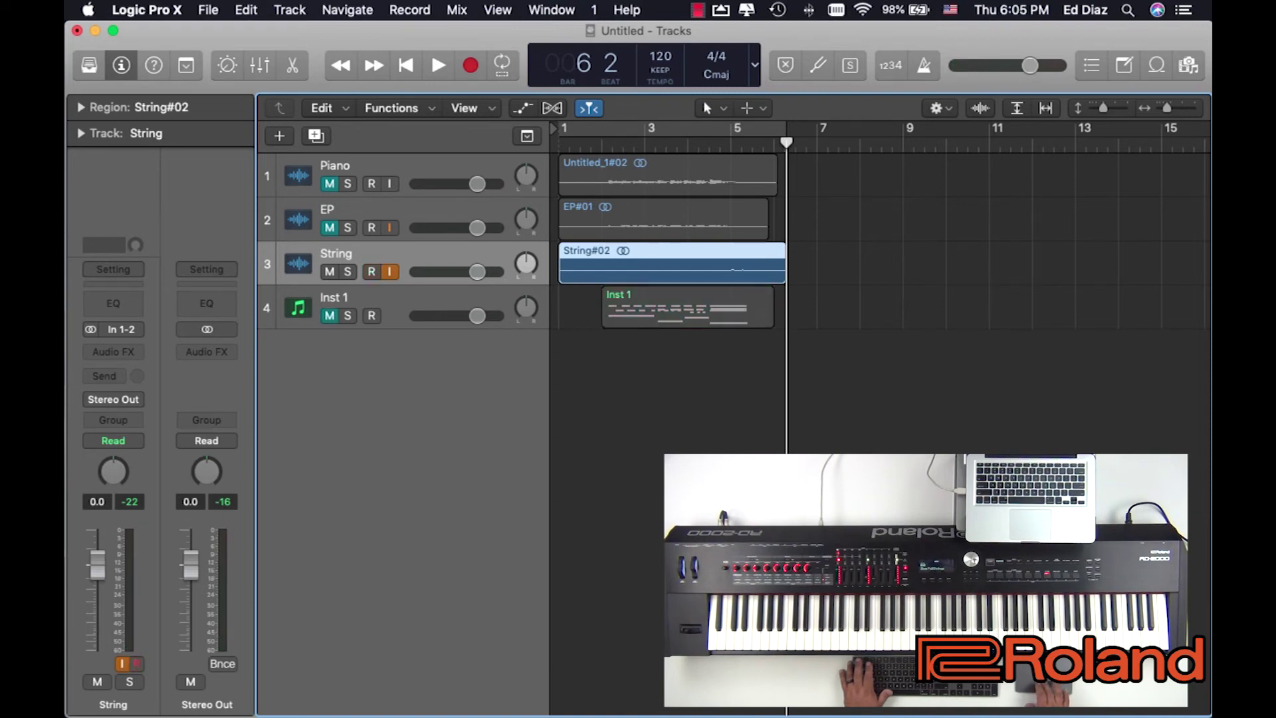
key("Return")
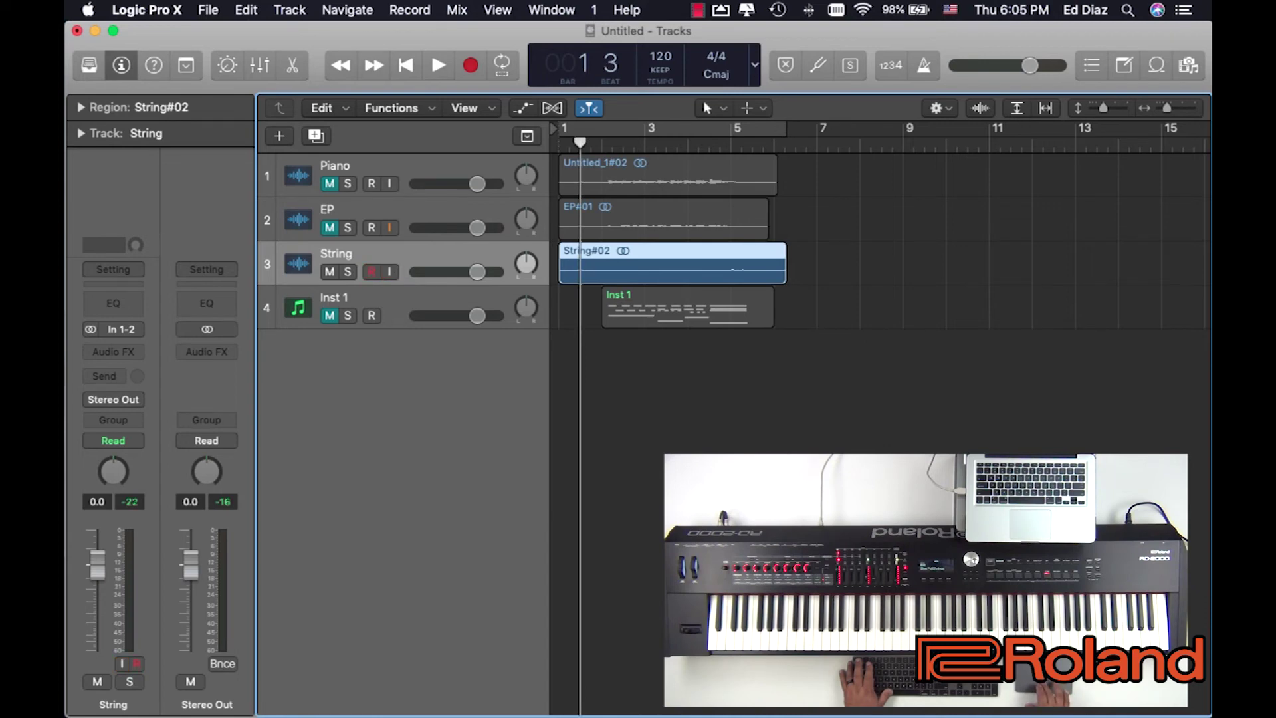
key("space")
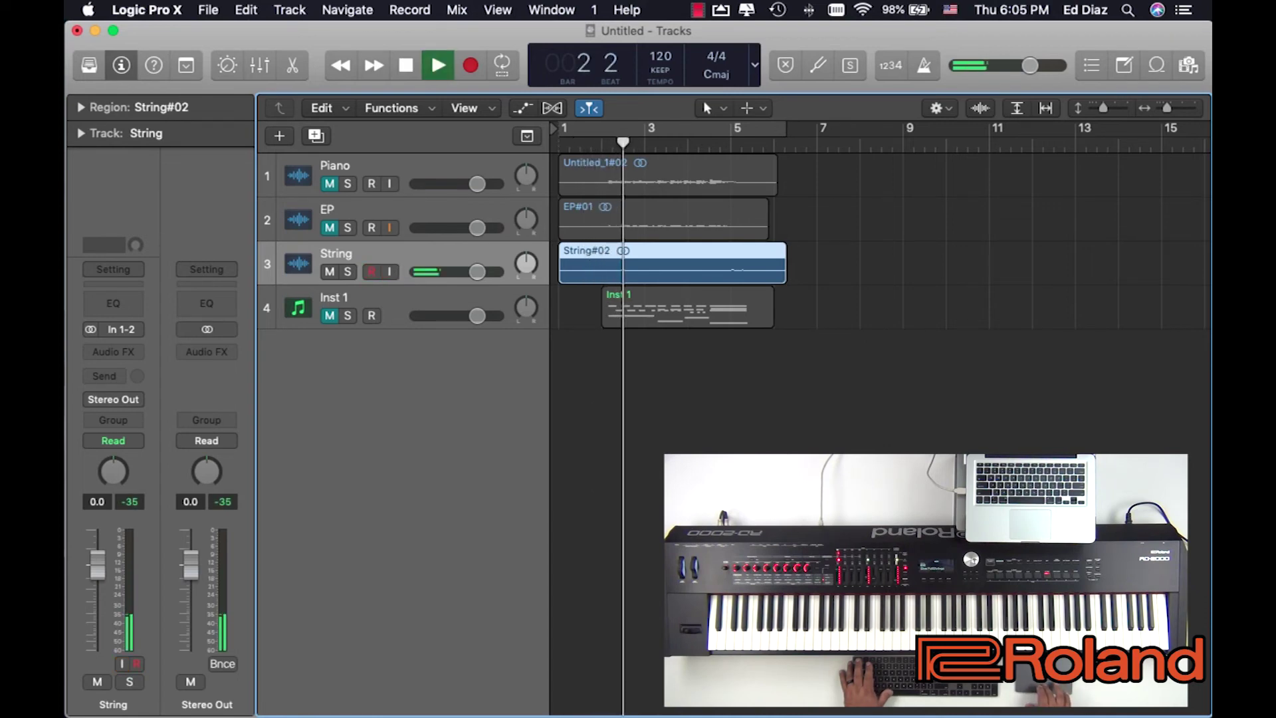
key("space")
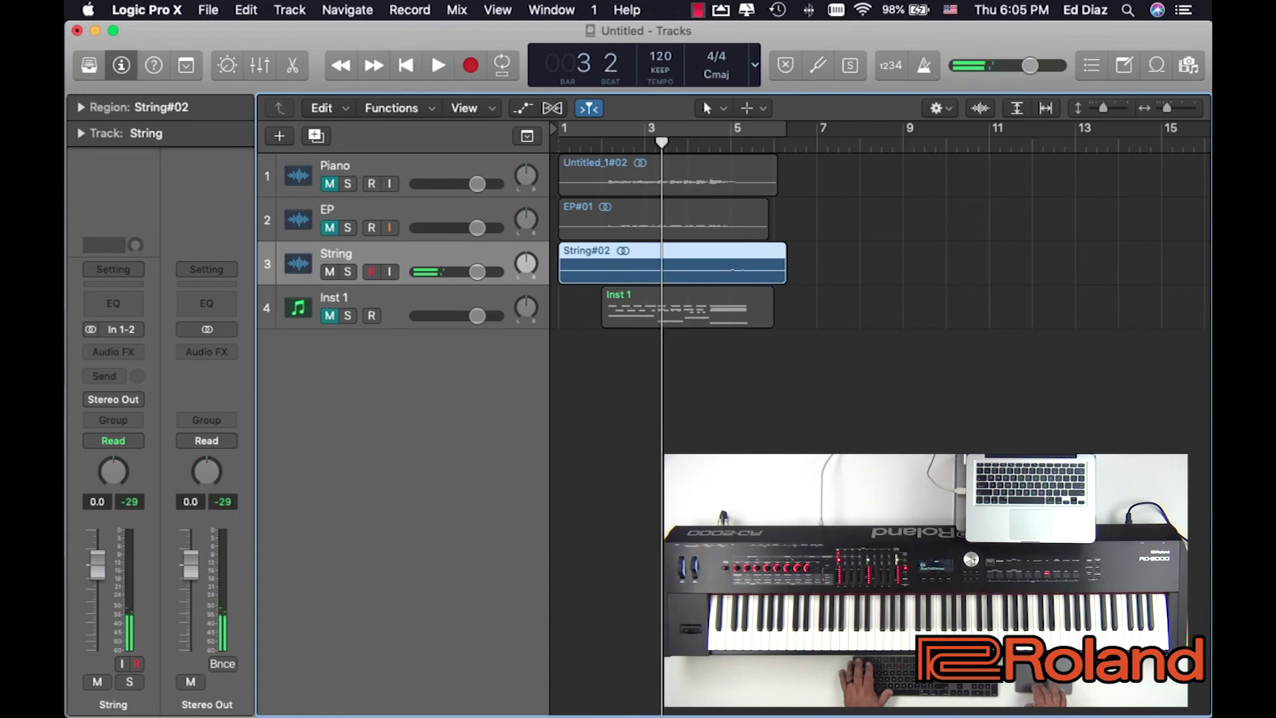
Unmute the EP track and play the EP and String recordings together from bar 2
left_click(329, 227)
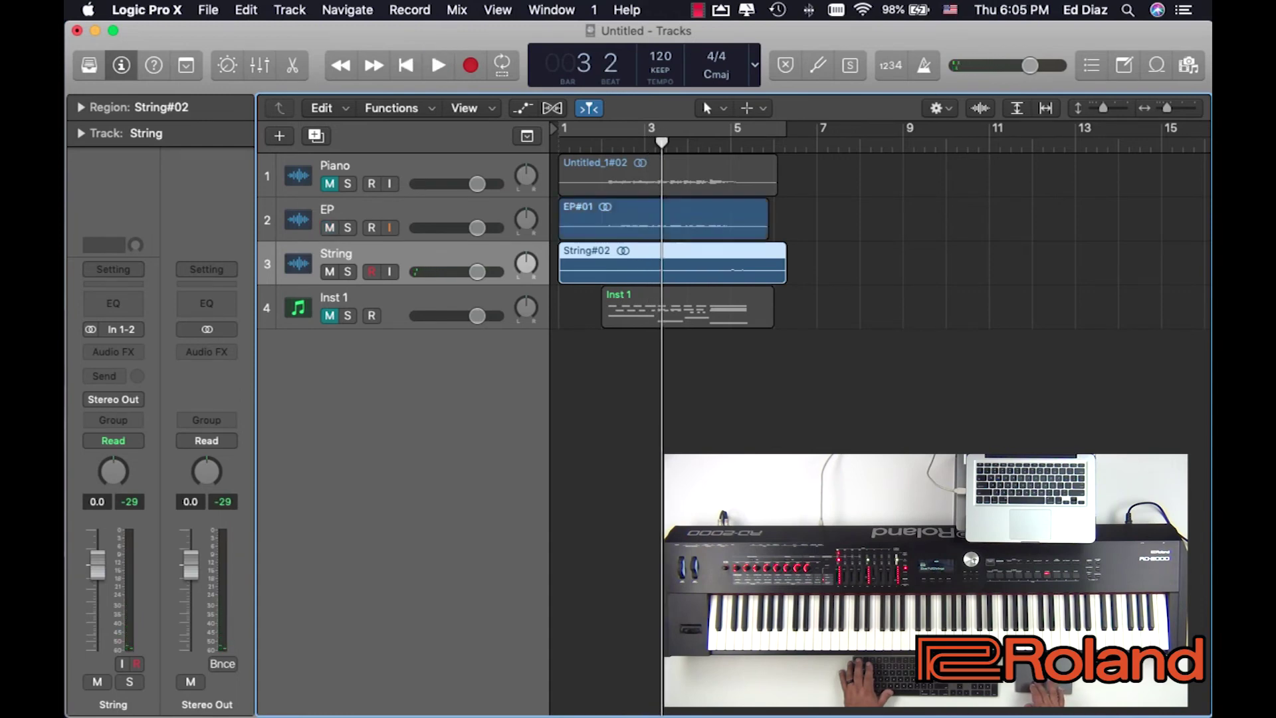
left_click(601, 145)
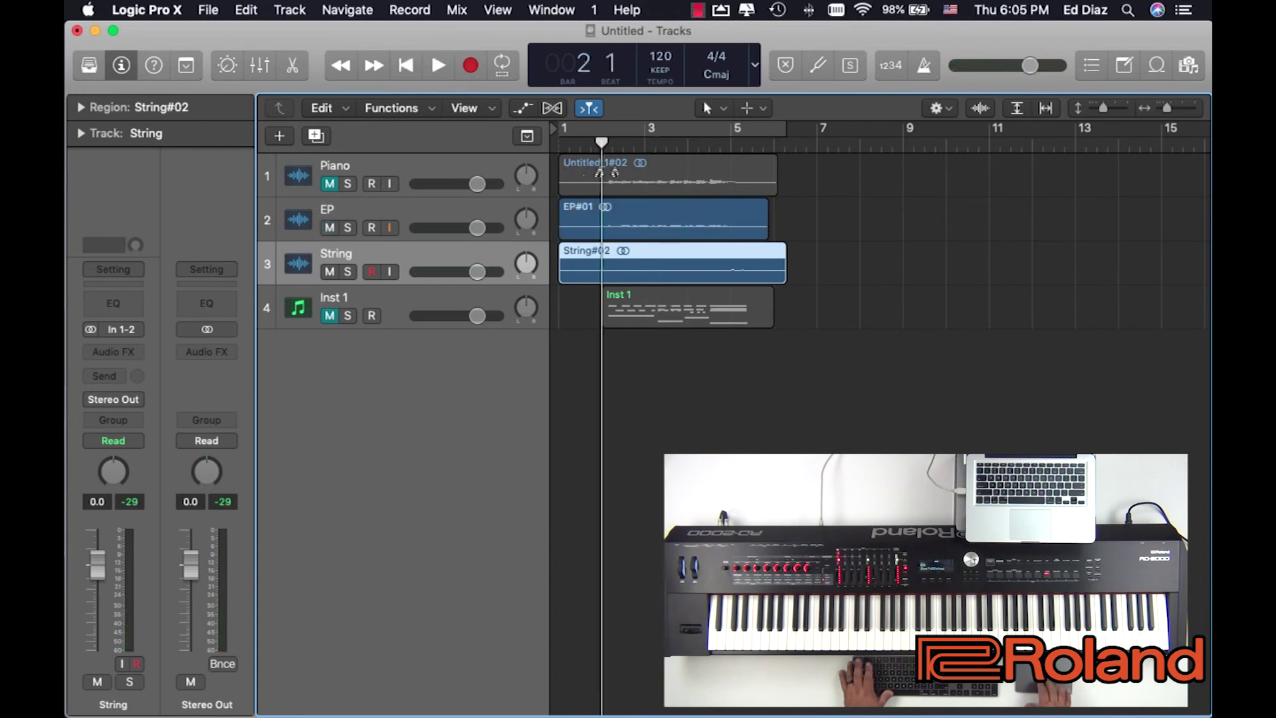
key("space")
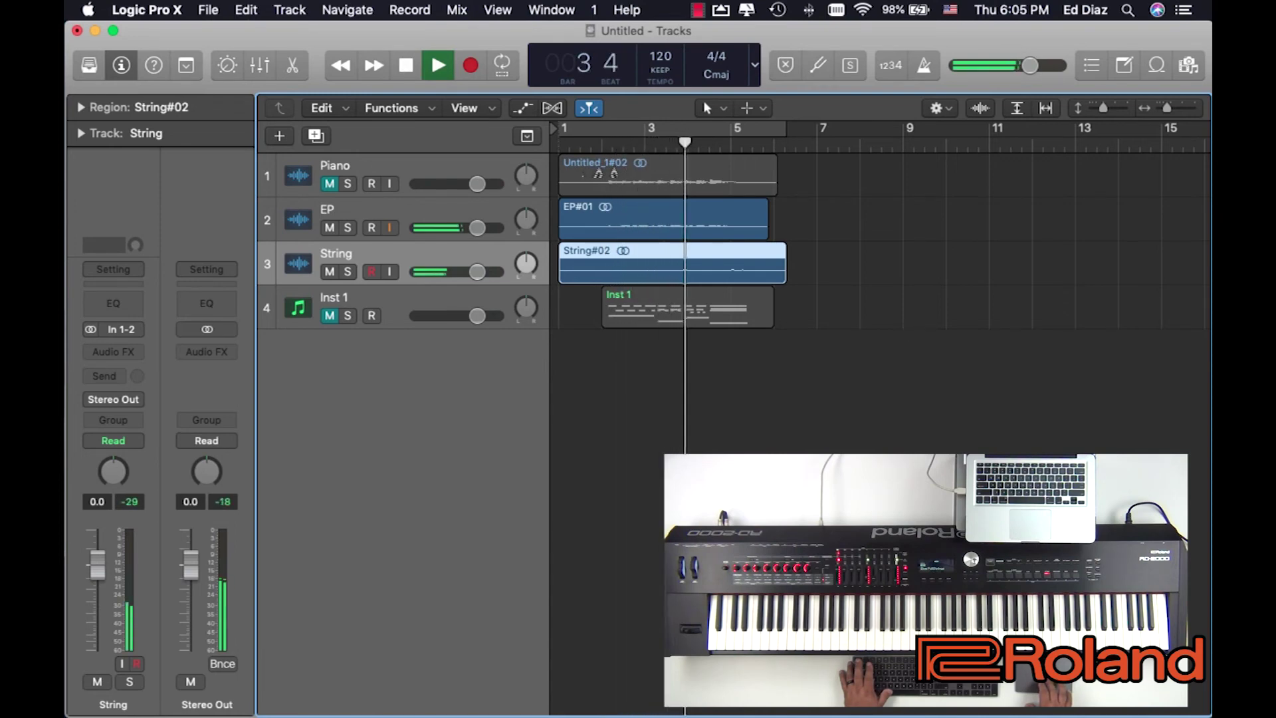
key("space")
Unmute the Piano track and play the Piano, EP and String recordings together from just before bar 2
left_click(329, 183)
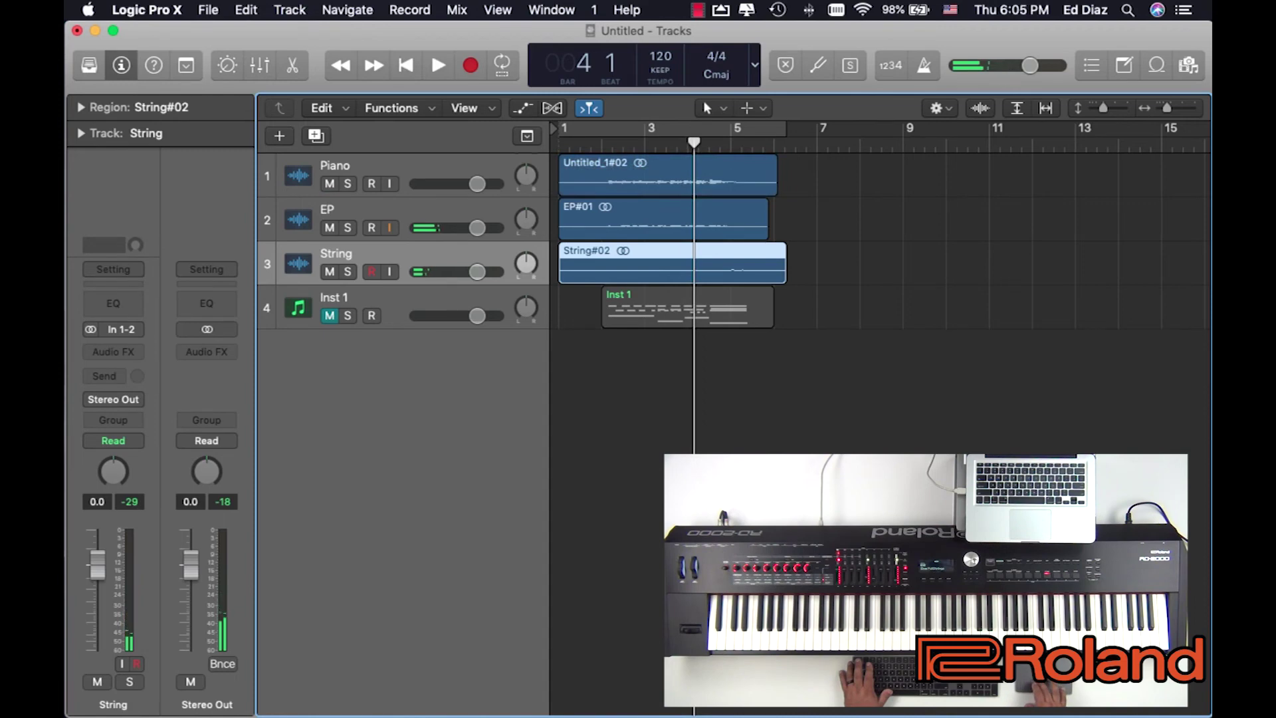
left_click(590, 144)
key("space")
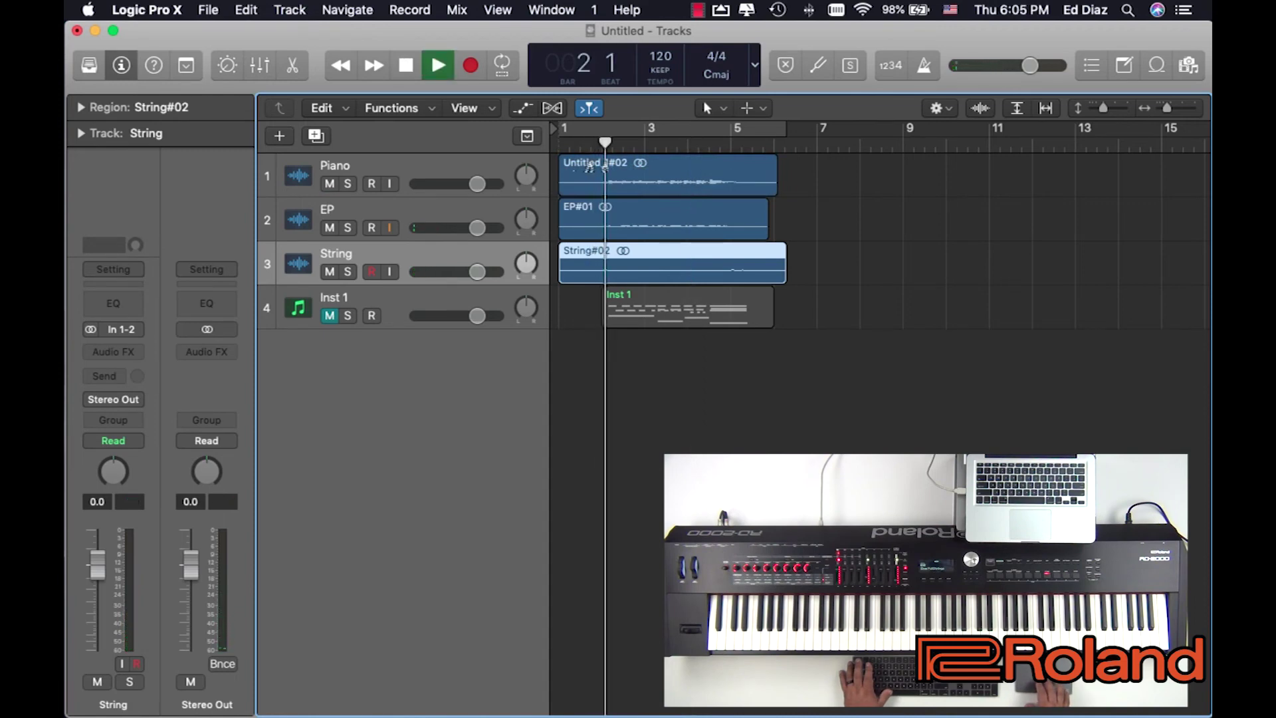